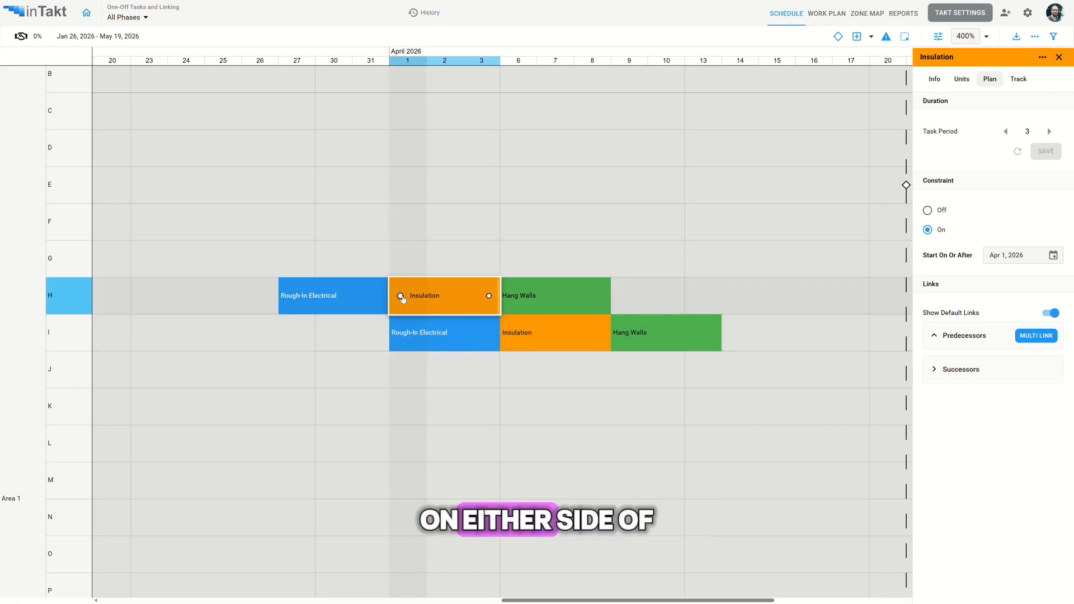
Link row H's Insulation task to its Rough-In Electrical predecessor and to the Hang Walls successor in row H and Insulation successor in row I.
{"action": "left_click_drag", "start_coordinate": [400, 296], "coordinate": [373, 299]}
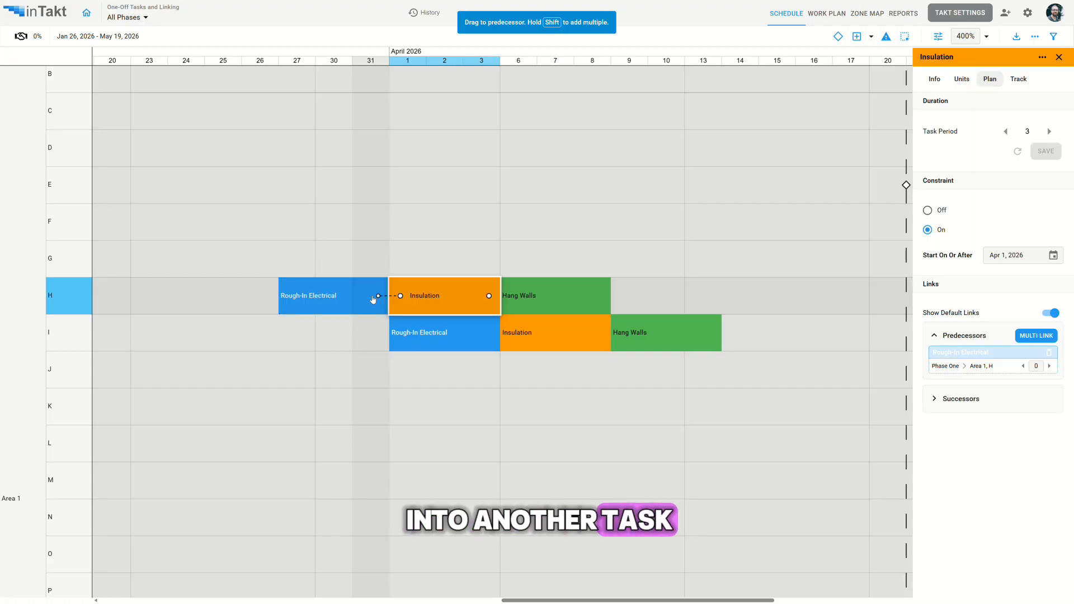
{"action": "left_click_drag", "start_coordinate": [489, 297], "coordinate": [512, 333]}
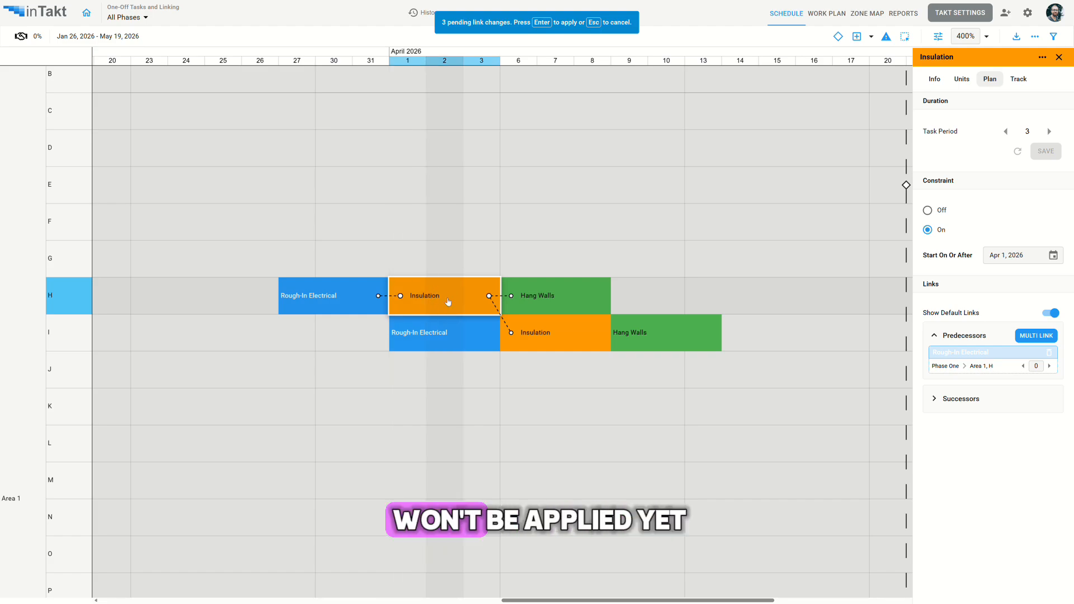
Delete the pending link from Insulation to Hang Walls in row H, recreate it, and apply the pending links.
{"action": "left_click", "coordinate": [499, 297]}
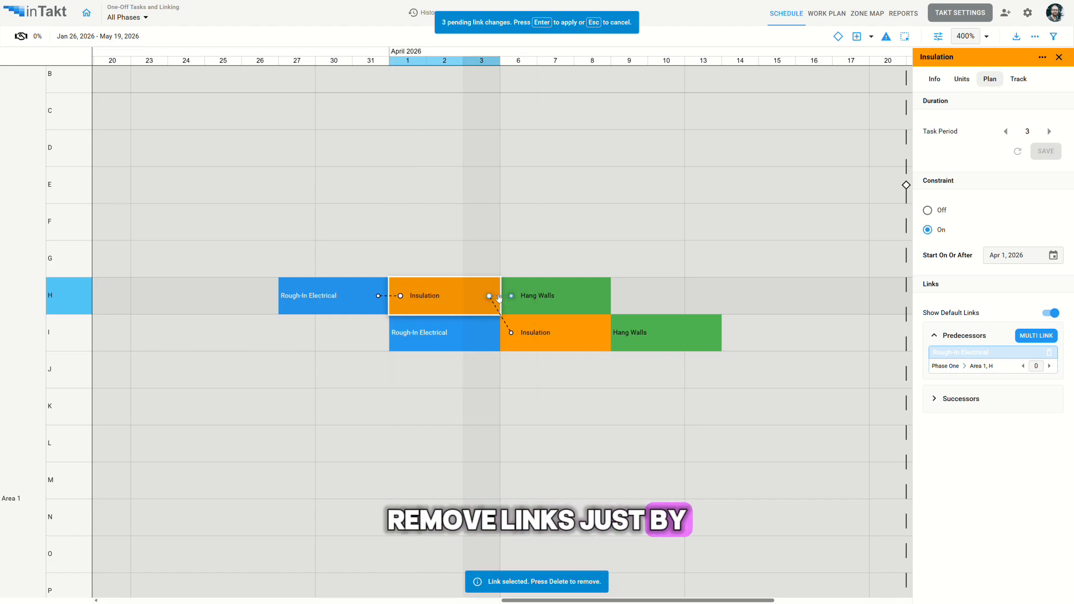
{"action": "key", "text": "Delete"}
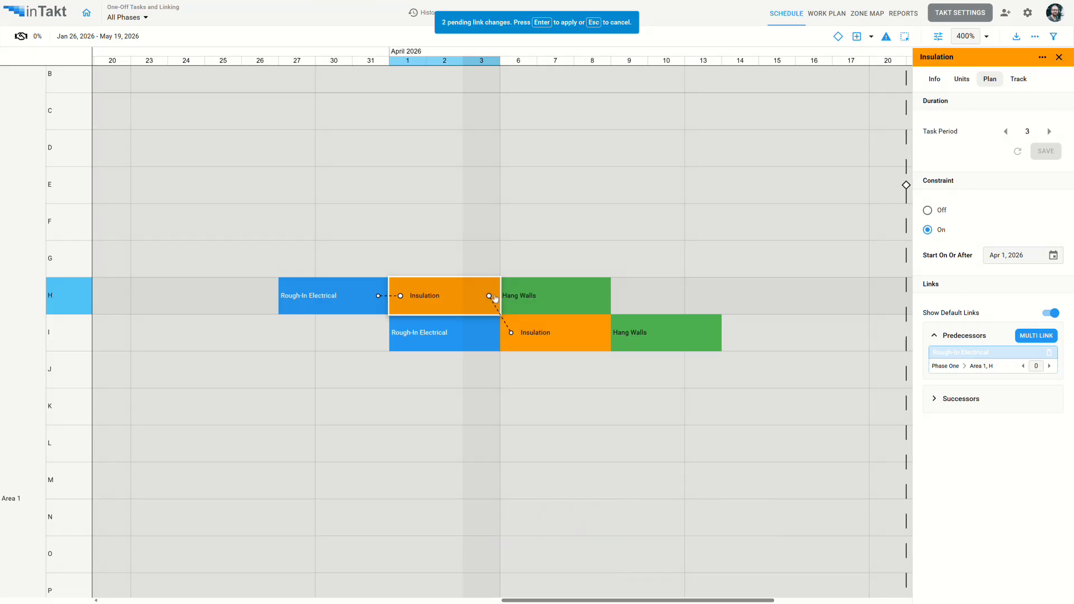
{"action": "left_click_drag", "start_coordinate": [490, 298], "coordinate": [511, 296]}
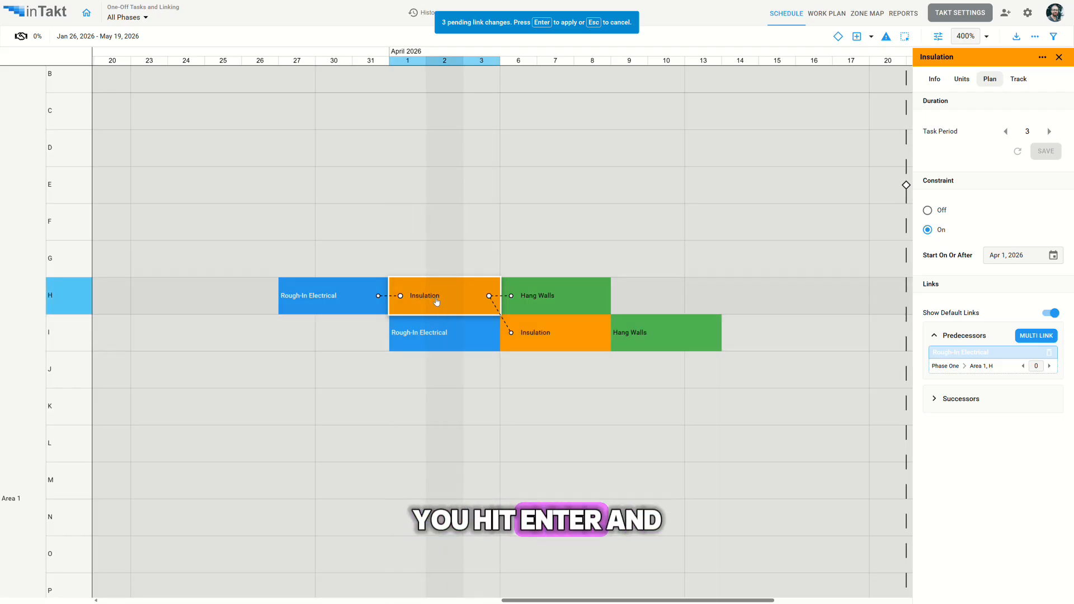
{"action": "key", "text": "Return"}
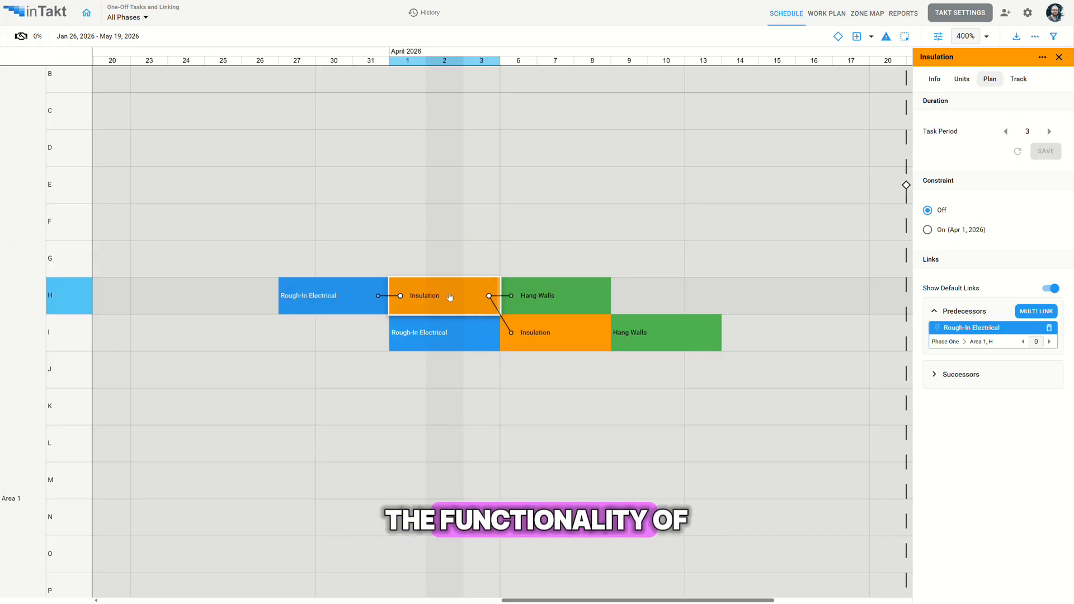
Make Insulation the predecessor of Hang Walls in row I with a 2-day overlap, and reduce that overlap to 1 day.
{"action": "left_click", "coordinate": [637, 338]}
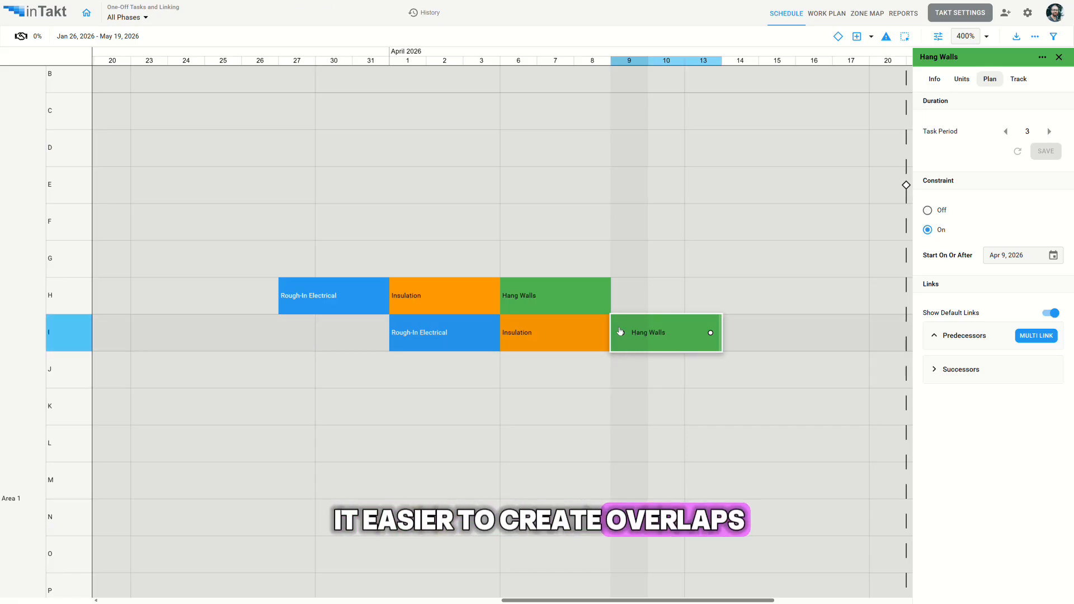
{"action": "left_click_drag", "start_coordinate": [623, 336], "coordinate": [594, 341]}
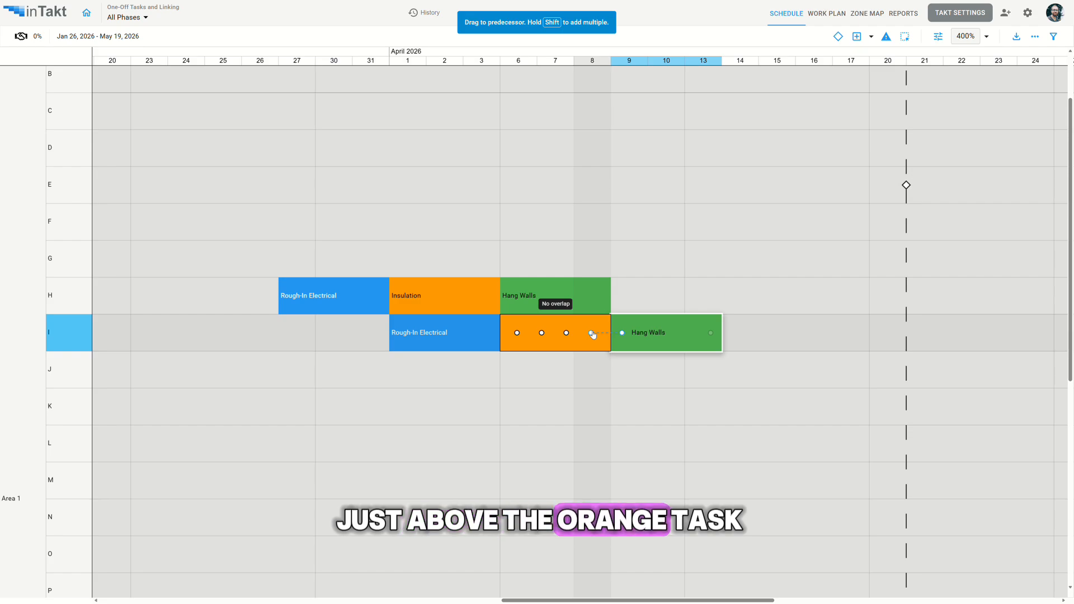
{"action": "left_click_drag", "start_coordinate": [592, 335], "coordinate": [541, 336]}
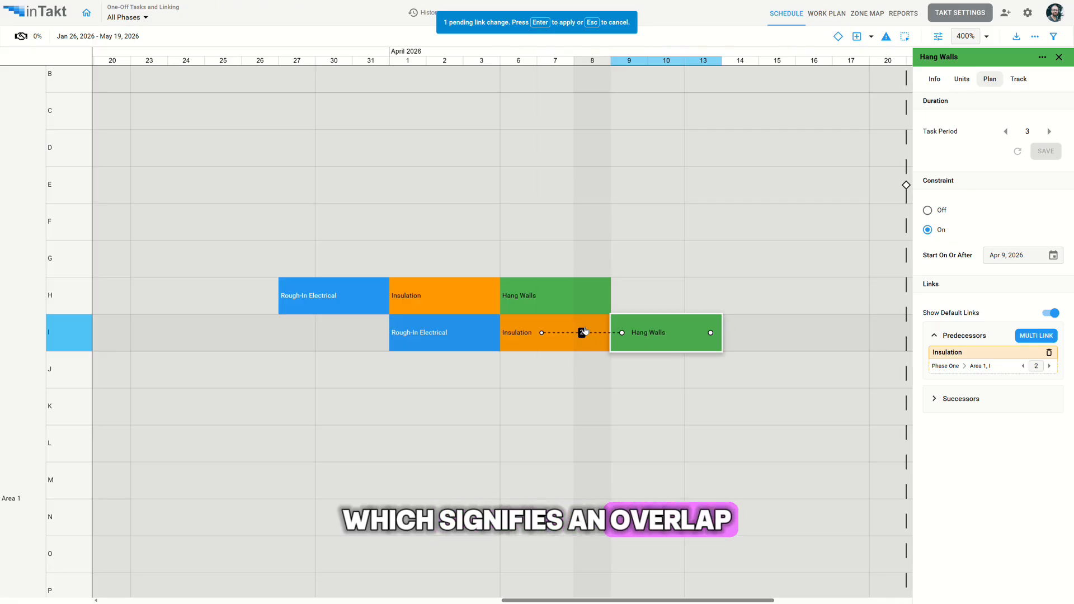
{"action": "key", "text": "Return"}
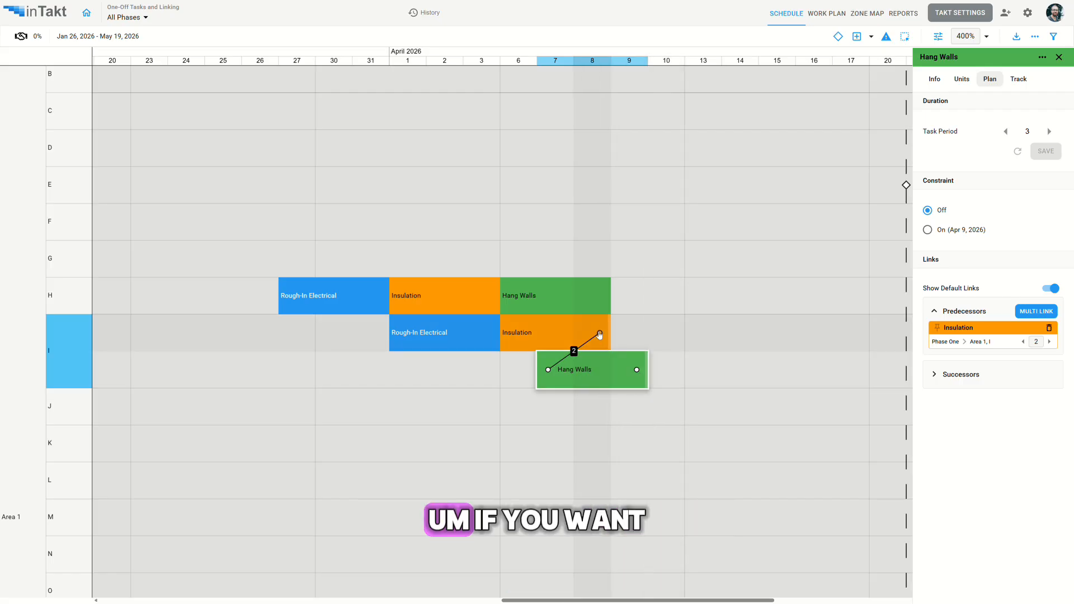
{"action": "left_click_drag", "start_coordinate": [601, 335], "coordinate": [565, 334]}
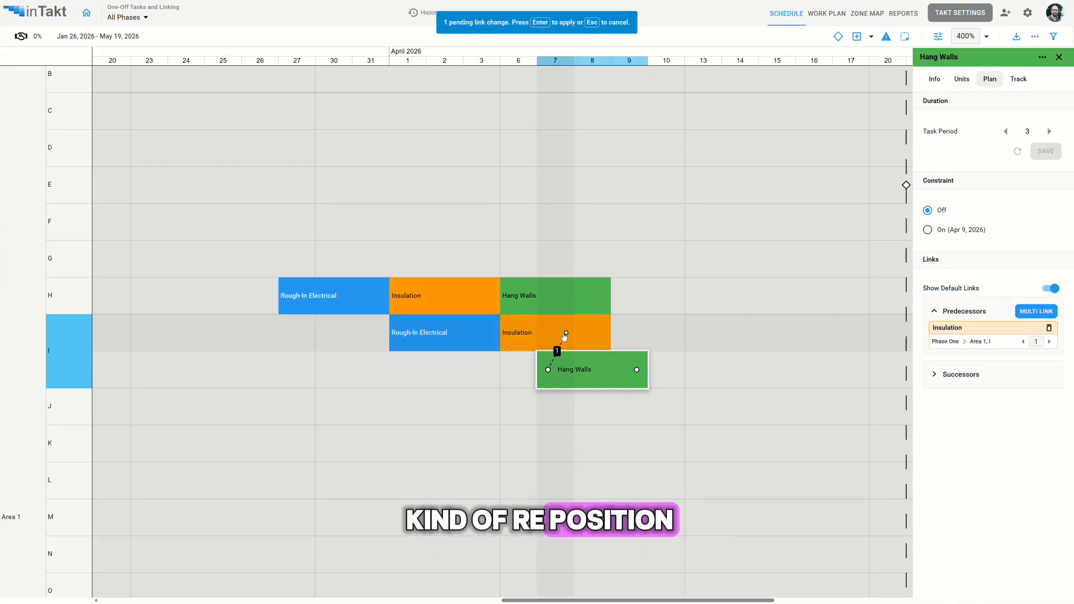
{"action": "key", "text": "Return"}
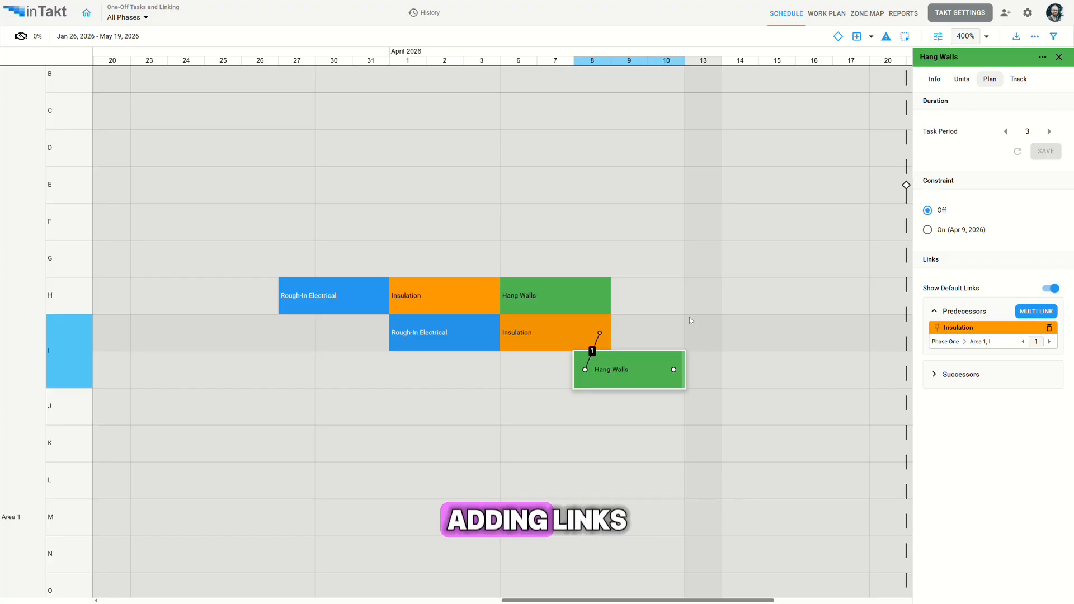
Link Rough-In Electrical in row I to two successors in one go, Hang Walls in row H and Insulation in row I.
{"action": "left_click", "coordinate": [468, 334]}
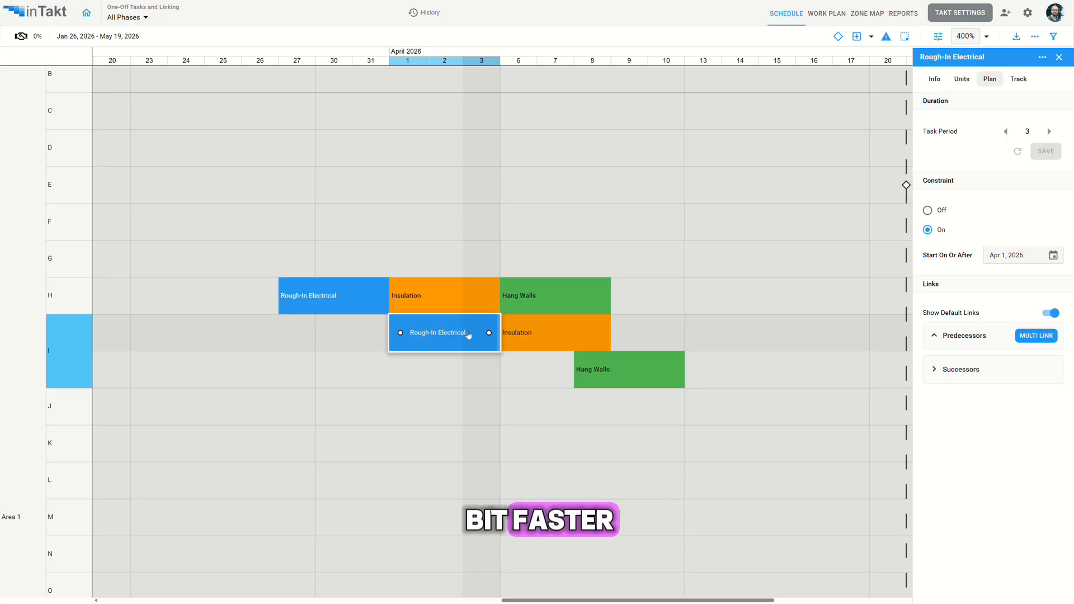
{"action": "mouse_move", "coordinate": [489, 333]}
{"action": "left_mouse_down"}
{"action": "mouse_move", "coordinate": [517, 286]}
{"action": "mouse_move", "coordinate": [518, 333]}
{"action": "mouse_move", "coordinate": [487, 335]}
{"action": "left_mouse_up"}
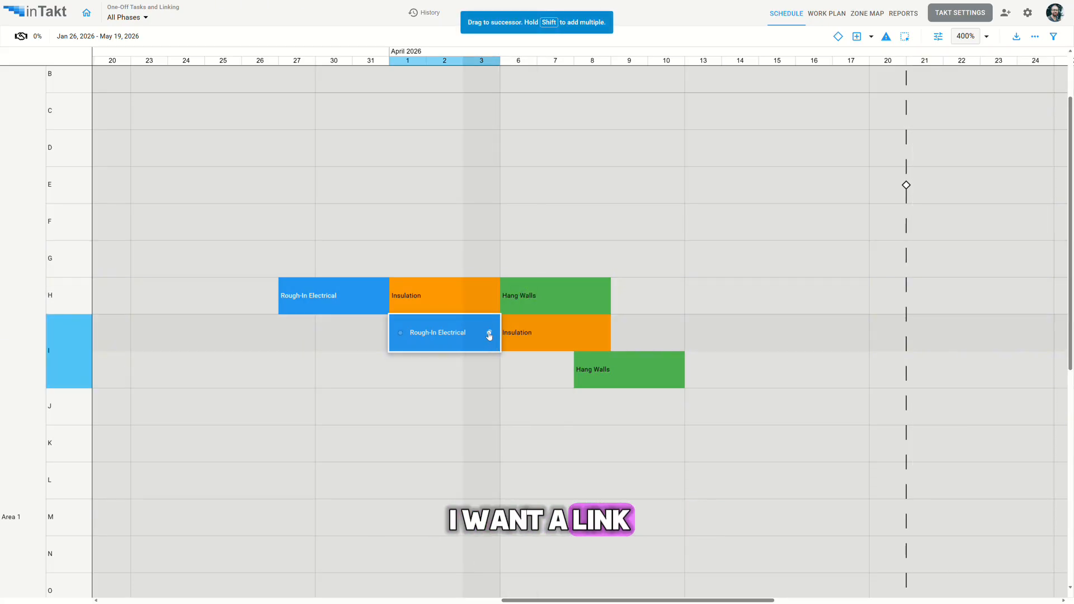
{"action": "left_click_drag", "start_coordinate": [493, 335], "coordinate": [519, 258]}
{"action": "key", "text": "shift"}
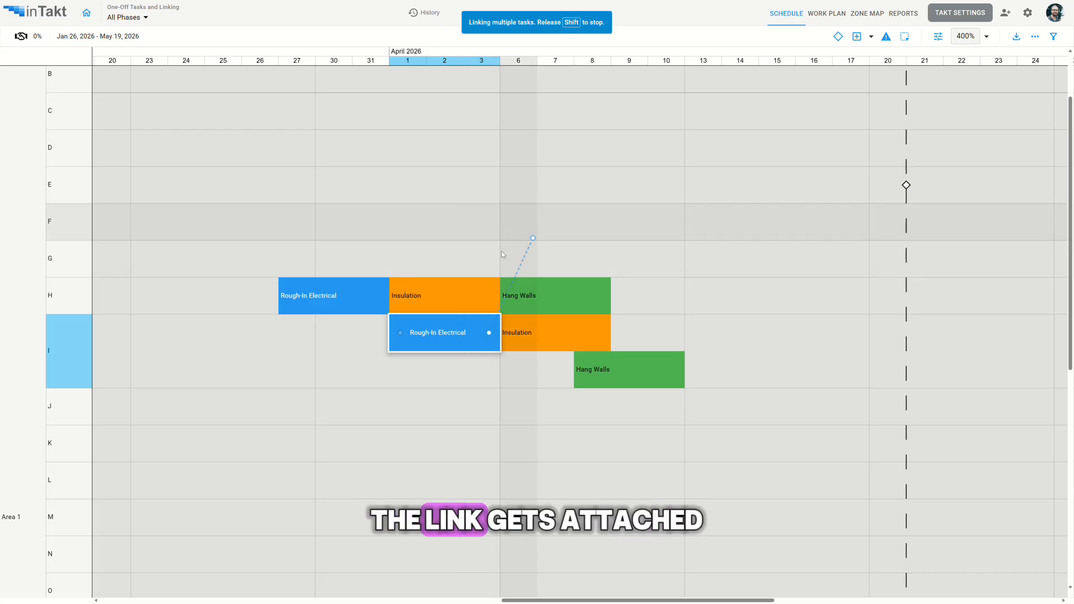
{"action": "mouse_move", "coordinate": [515, 301]}
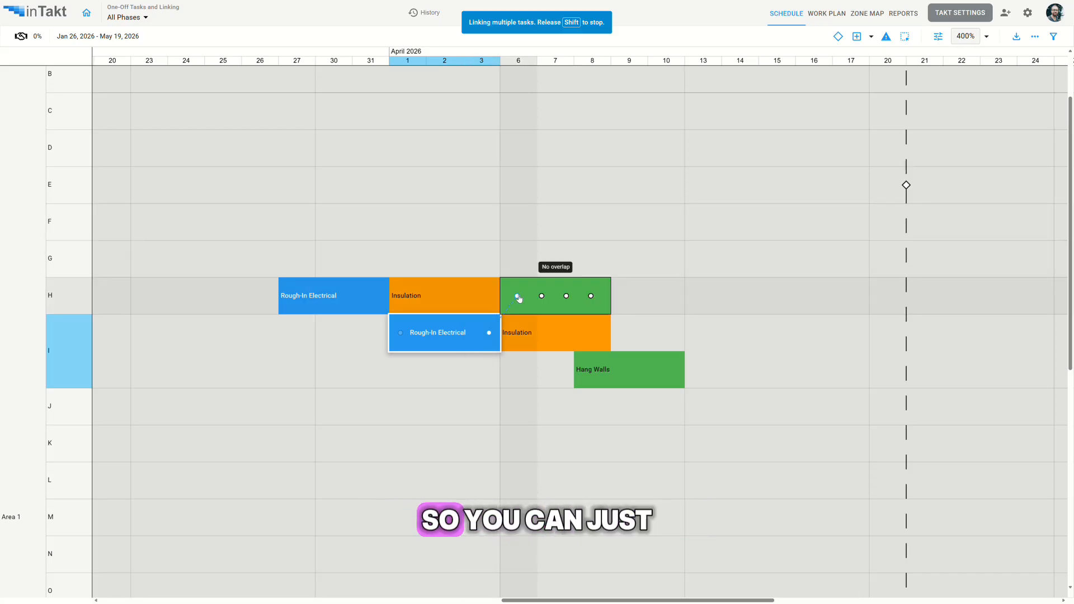
{"action": "left_click", "coordinate": [517, 297]}
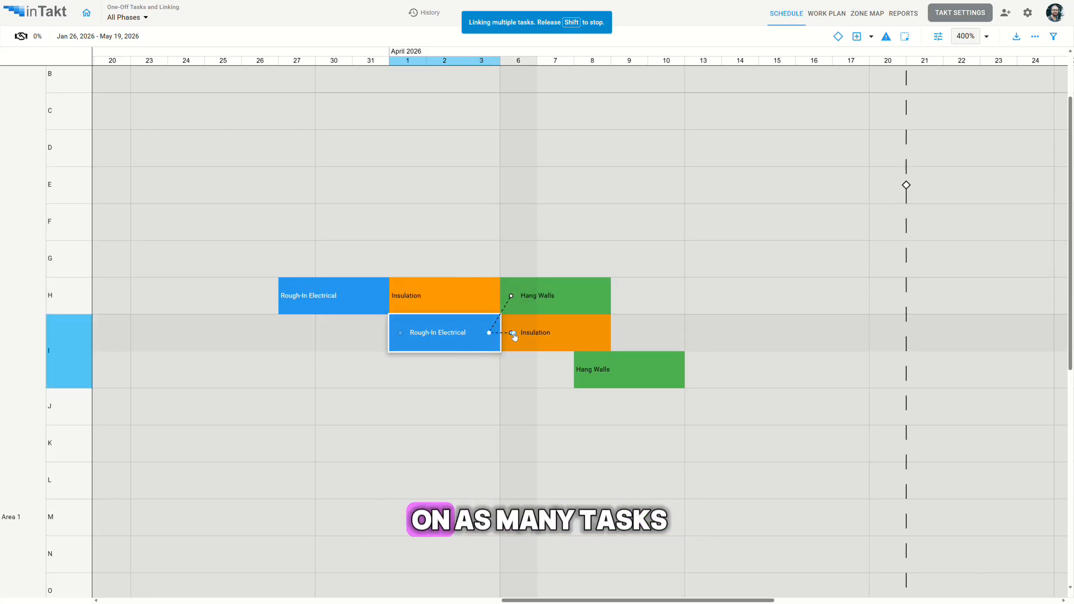
{"action": "key", "text": "shift"}
{"action": "key", "text": "shift"}
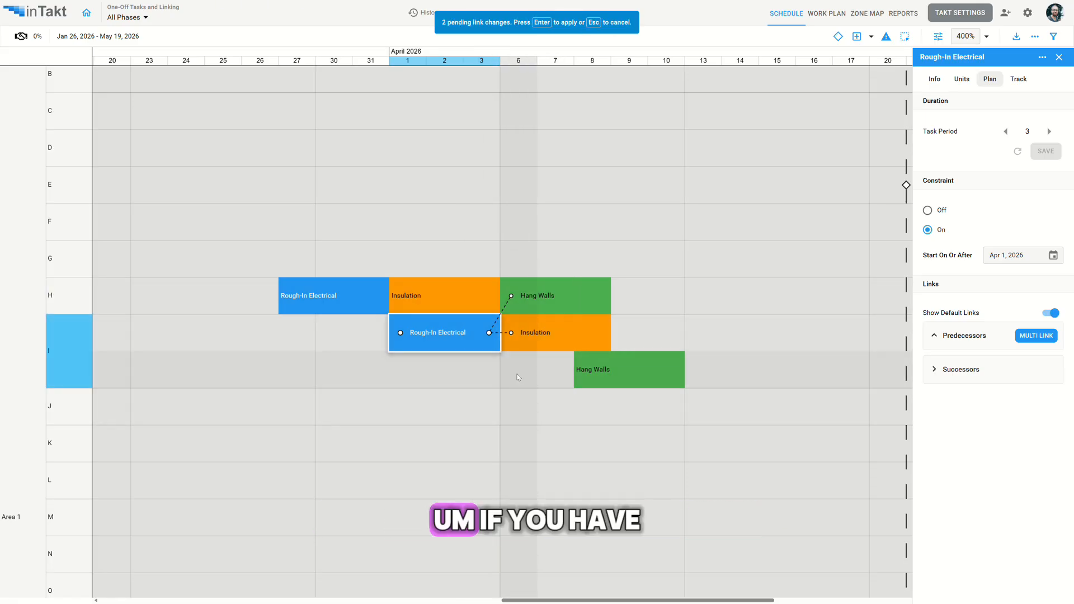
Link Hang Walls in row I to the distant Inspection task as its successor and apply all pending links.
{"action": "scroll", "coordinate": [503, 375], "scroll_direction": "right", "scroll_amount": 5}
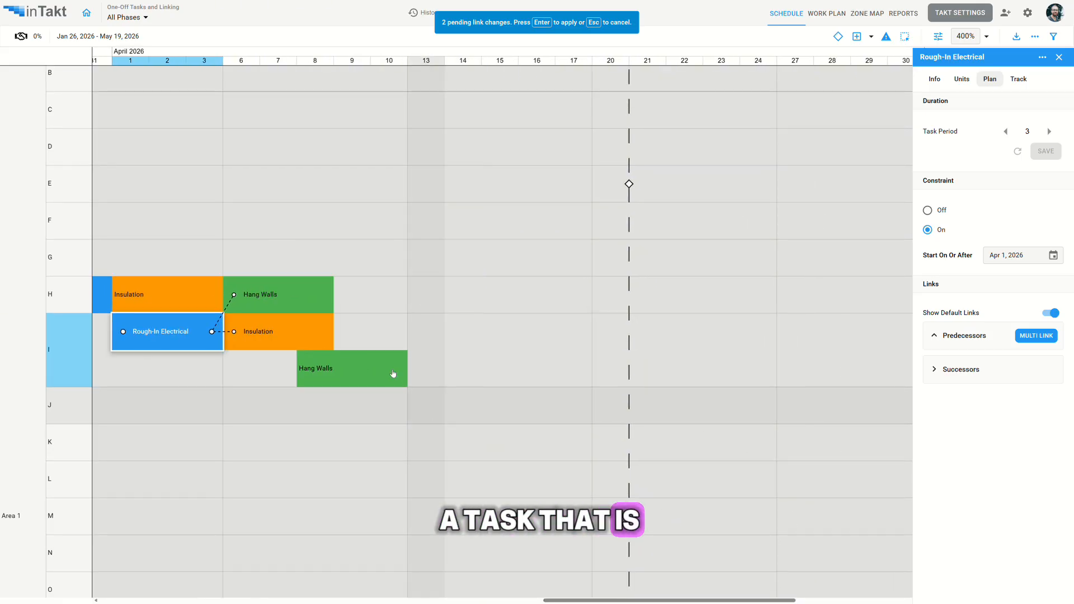
{"action": "left_click", "coordinate": [393, 373]}
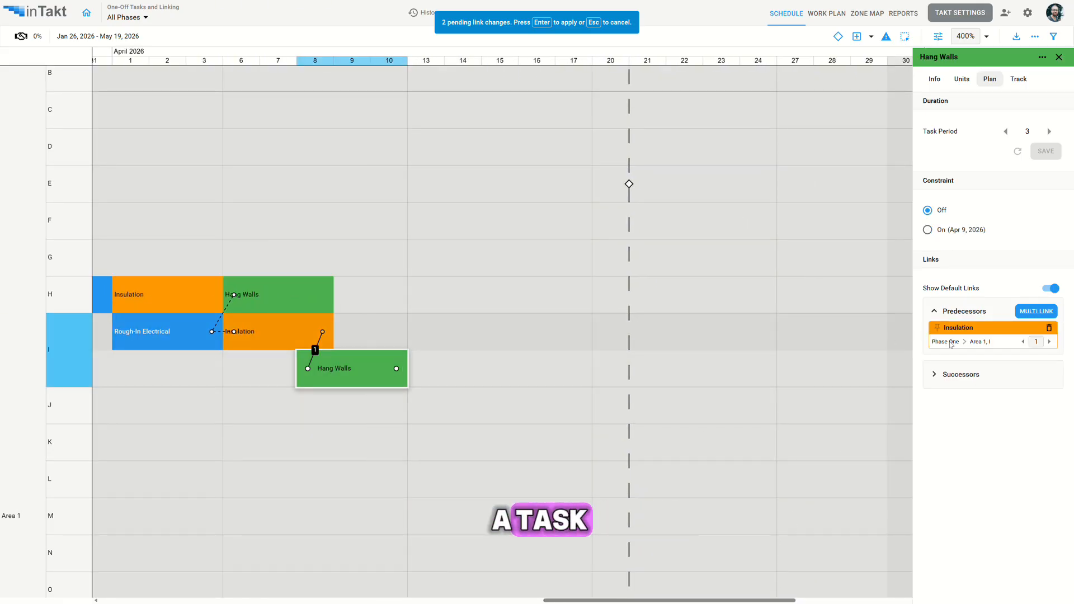
{"action": "left_click_drag", "start_coordinate": [397, 370], "coordinate": [928, 334]}
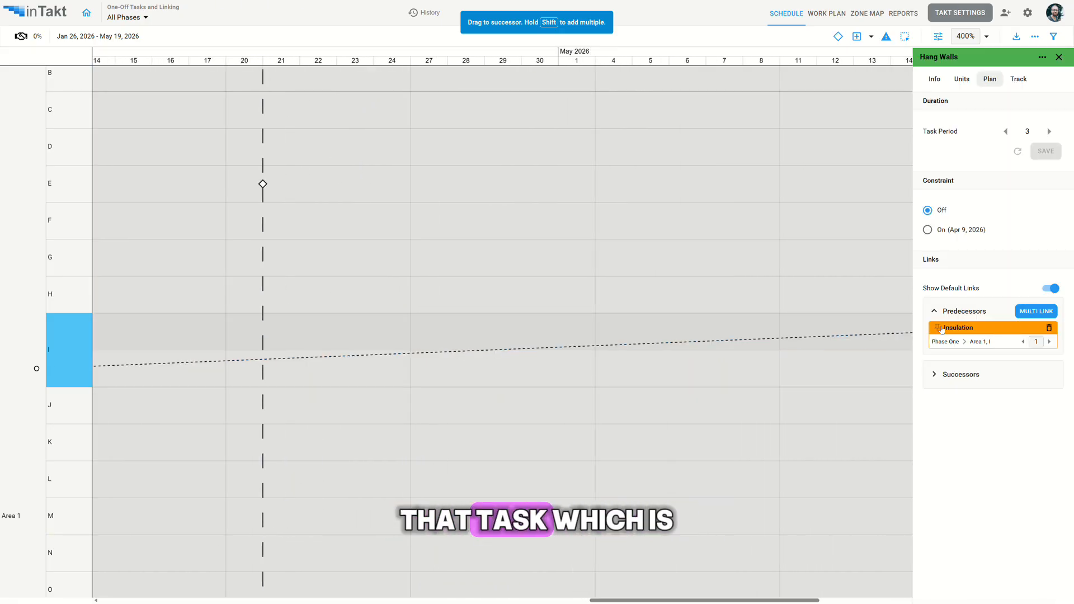
{"action": "left_click_drag", "start_coordinate": [216, 294], "coordinate": [680, 321]}
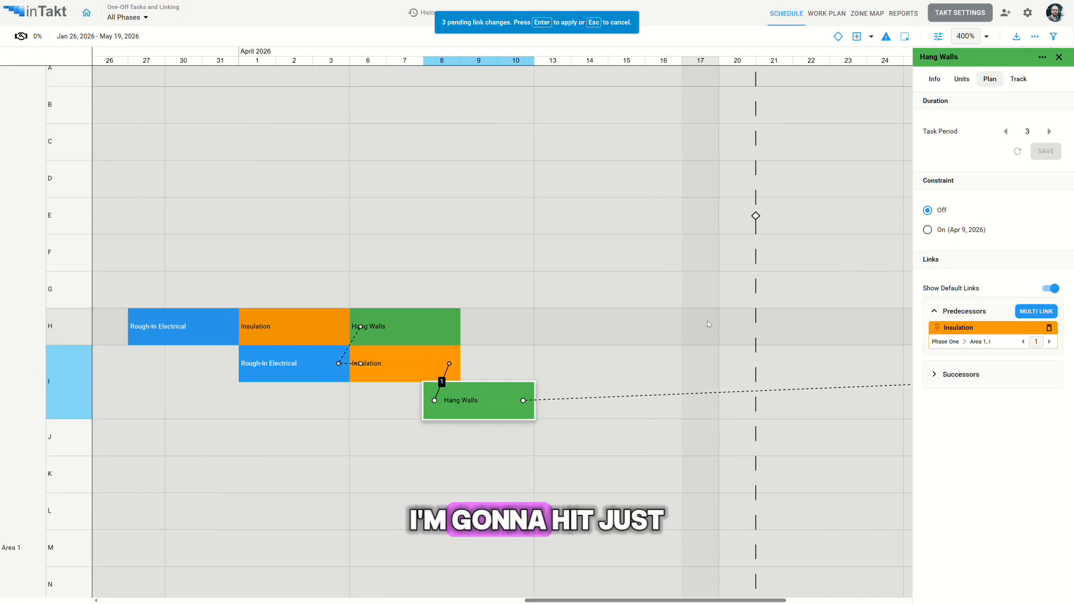
{"action": "key", "text": "Return"}
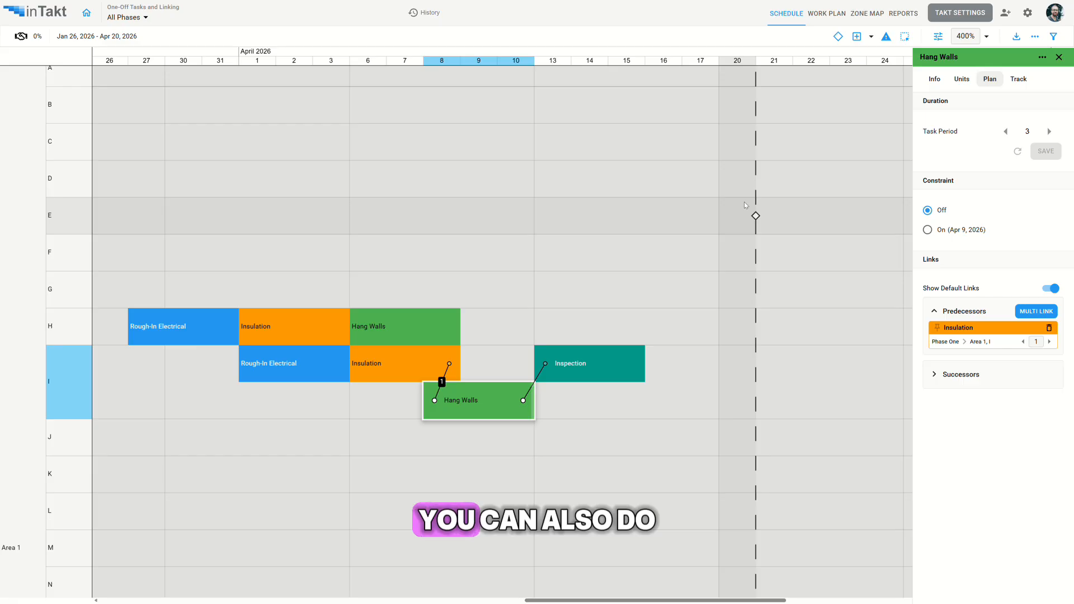
Link the Wall Close-In milestone to the Inspection task as its predecessor and apply the link.
{"action": "left_click", "coordinate": [755, 216]}
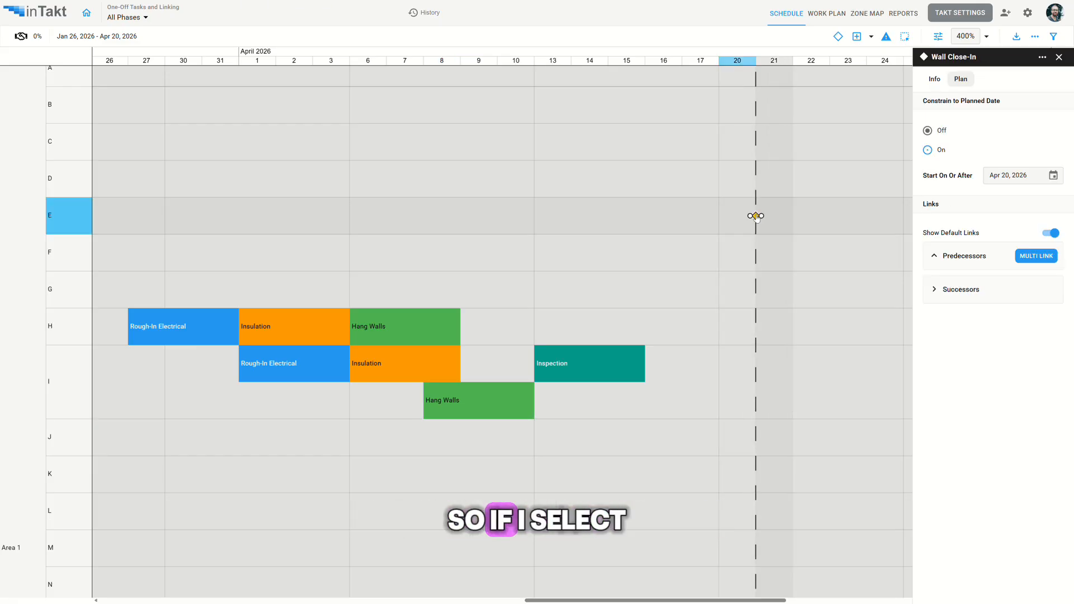
{"action": "left_click_drag", "start_coordinate": [751, 218], "coordinate": [631, 366]}
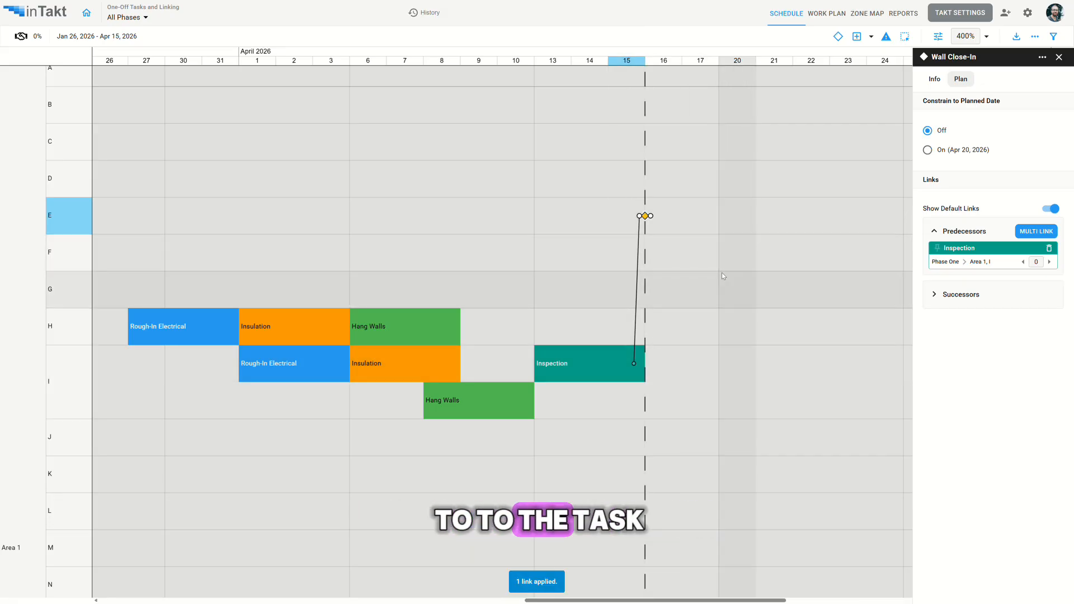
Link Hang Walls in row H to Inspection as its successor without overlap and apply the link.
{"action": "left_click_drag", "start_coordinate": [382, 269], "coordinate": [499, 279]}
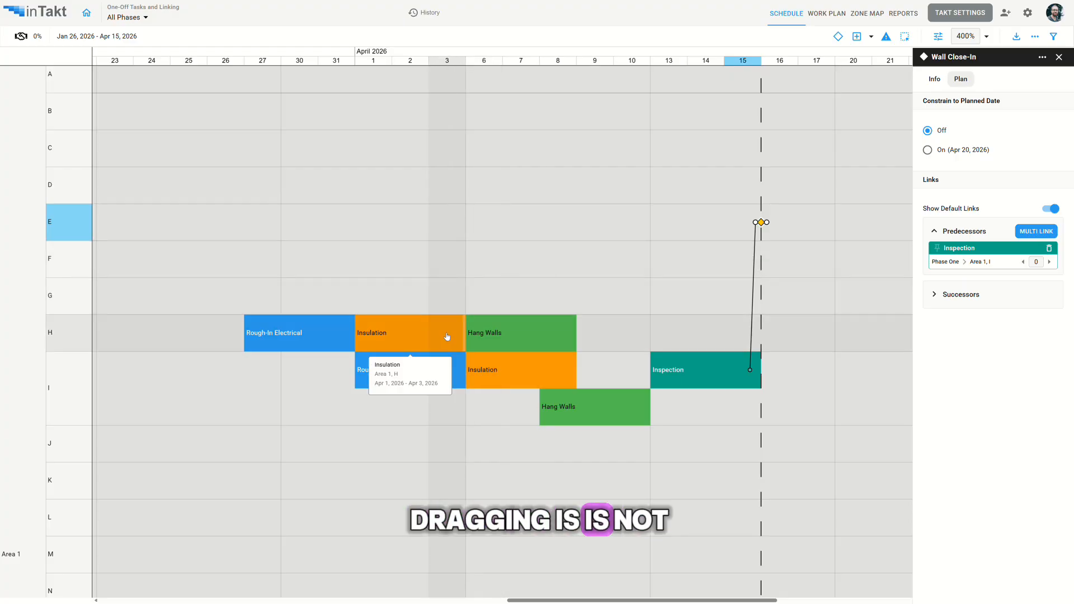
{"action": "left_click", "coordinate": [512, 336]}
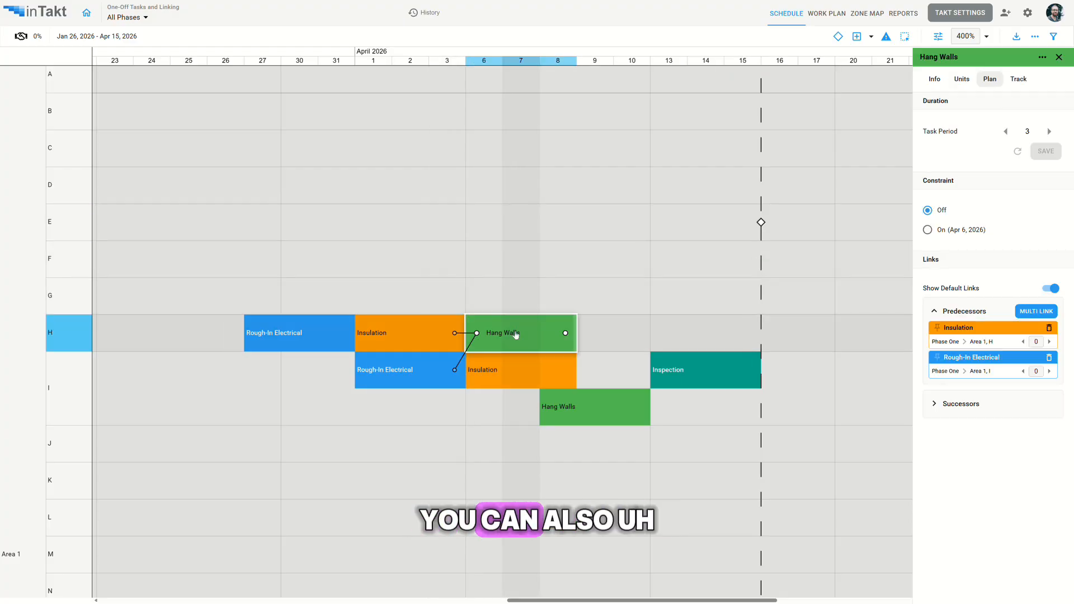
{"action": "left_click", "coordinate": [565, 334]}
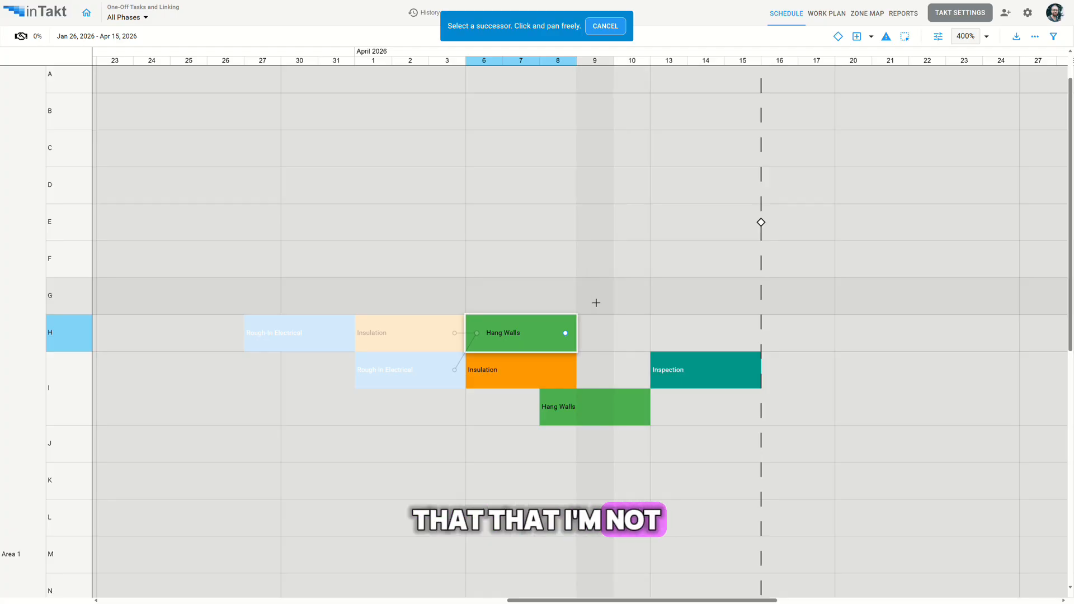
{"action": "left_click", "coordinate": [679, 369]}
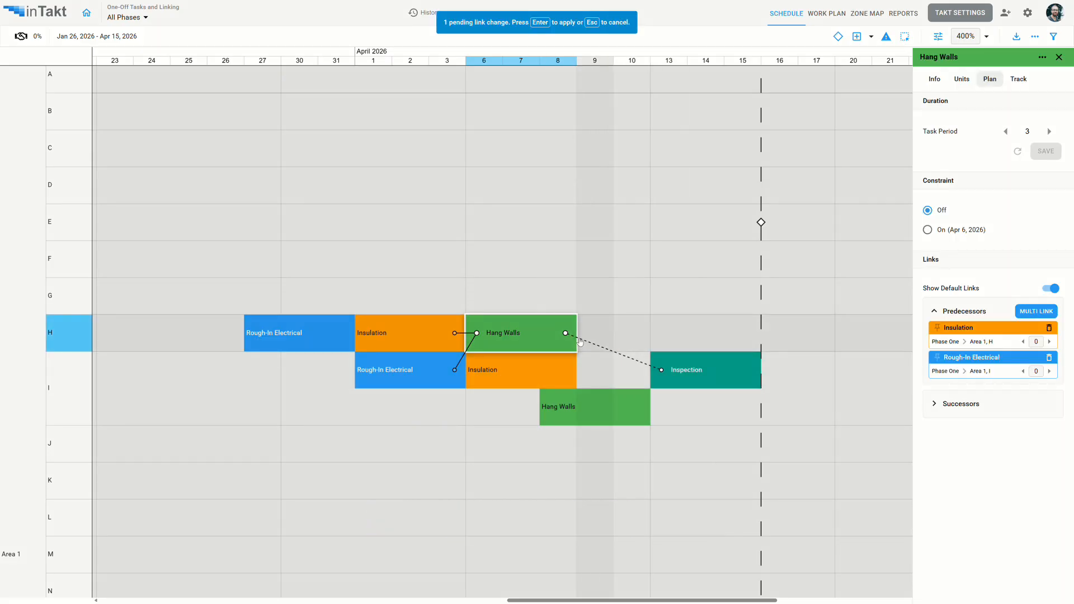
{"action": "key", "text": "Return"}
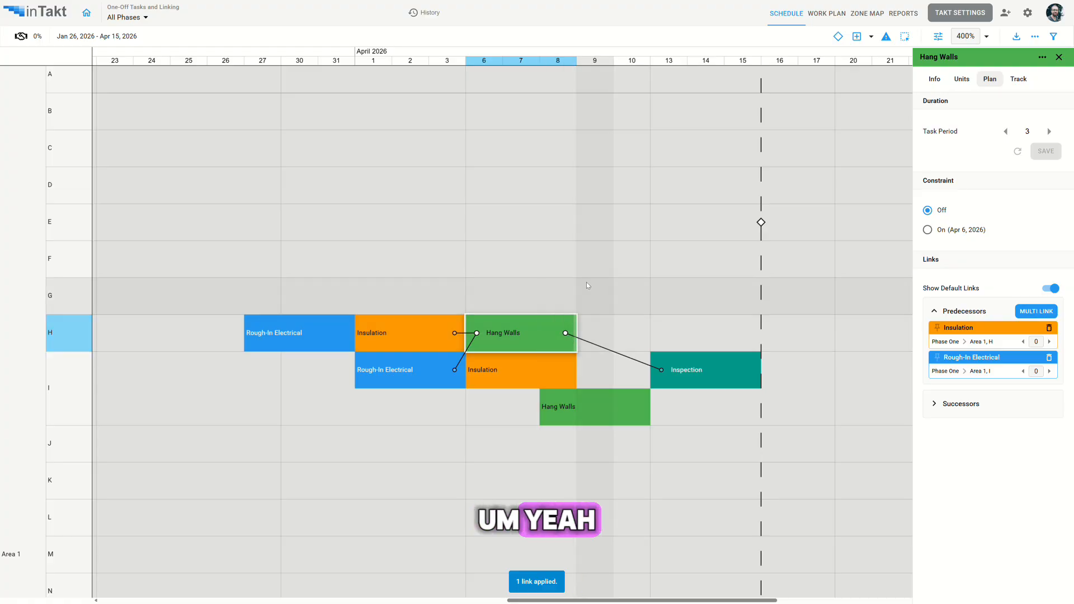
{"action": "left_click", "coordinate": [571, 409]}
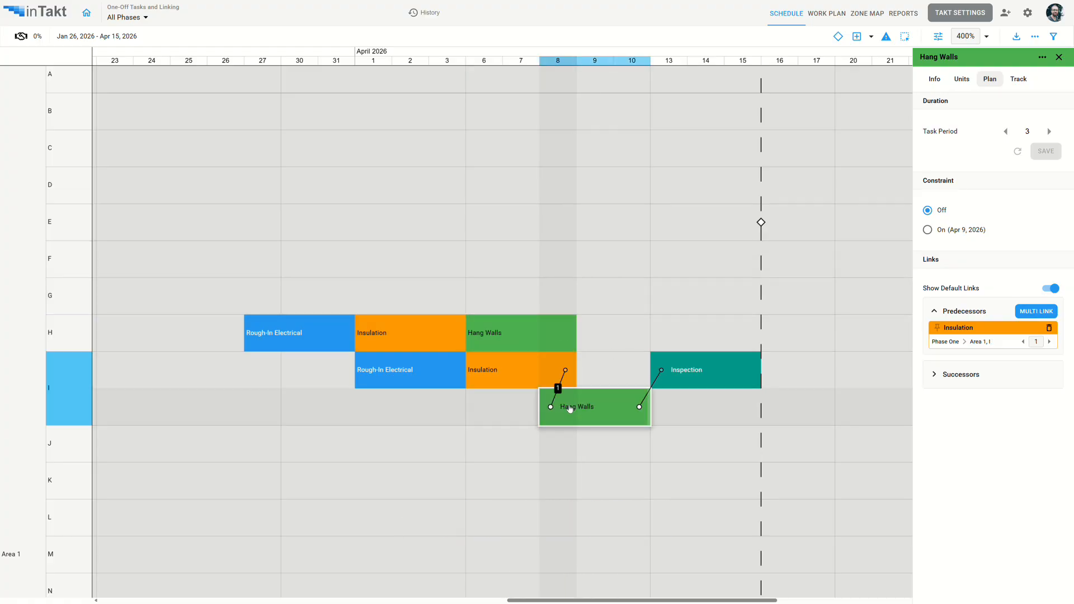
{"action": "left_click", "coordinate": [439, 371]}
{"action": "left_click", "coordinate": [390, 334]}
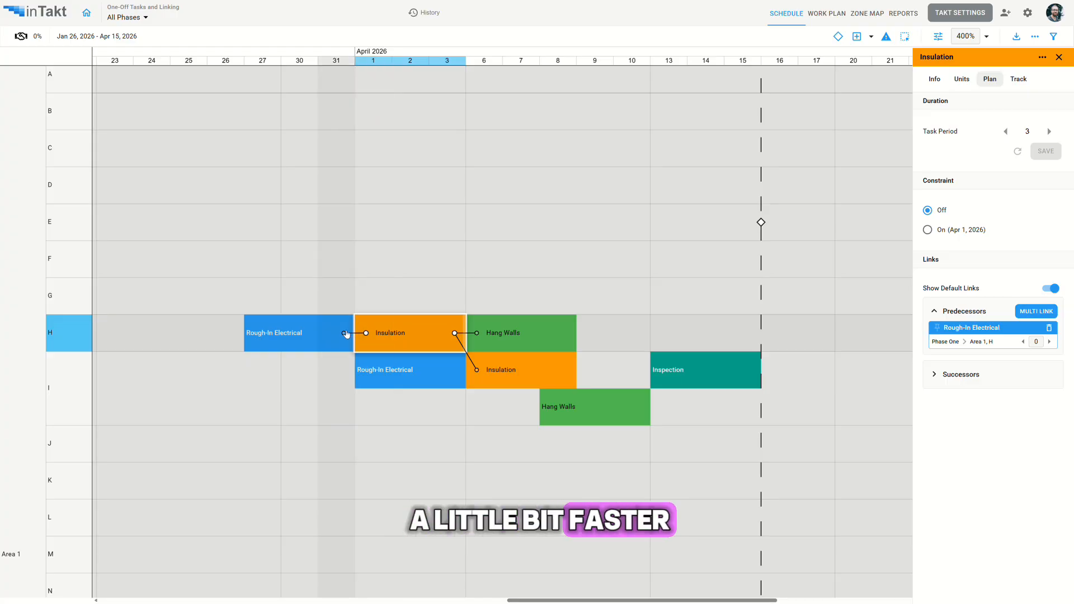
{"action": "mouse_move", "coordinate": [511, 16]}
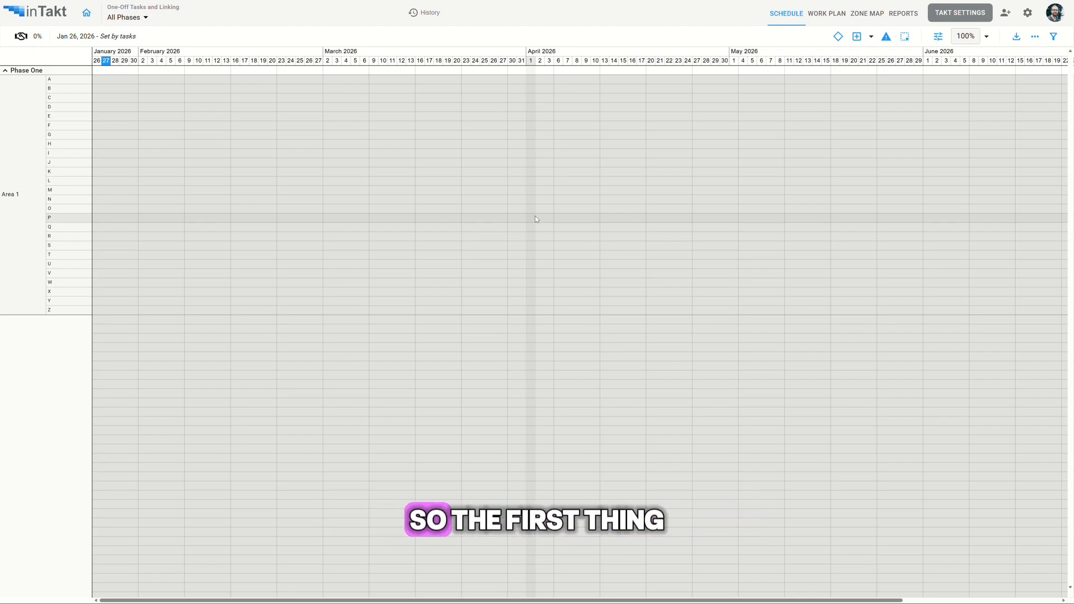
Add a one-off task named Rough-In Electrical in row H from March 30 to April 2.
{"action": "scroll", "coordinate": [535, 218], "scroll_direction": "up", "scroll_amount": 10}
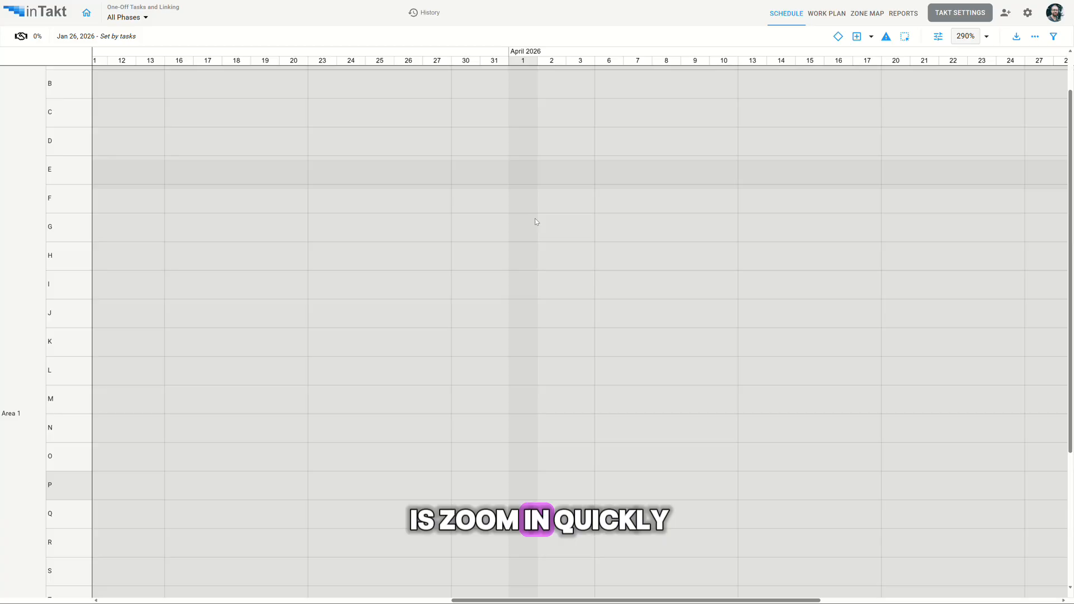
{"action": "scroll", "coordinate": [535, 219], "scroll_direction": "down", "scroll_amount": 3}
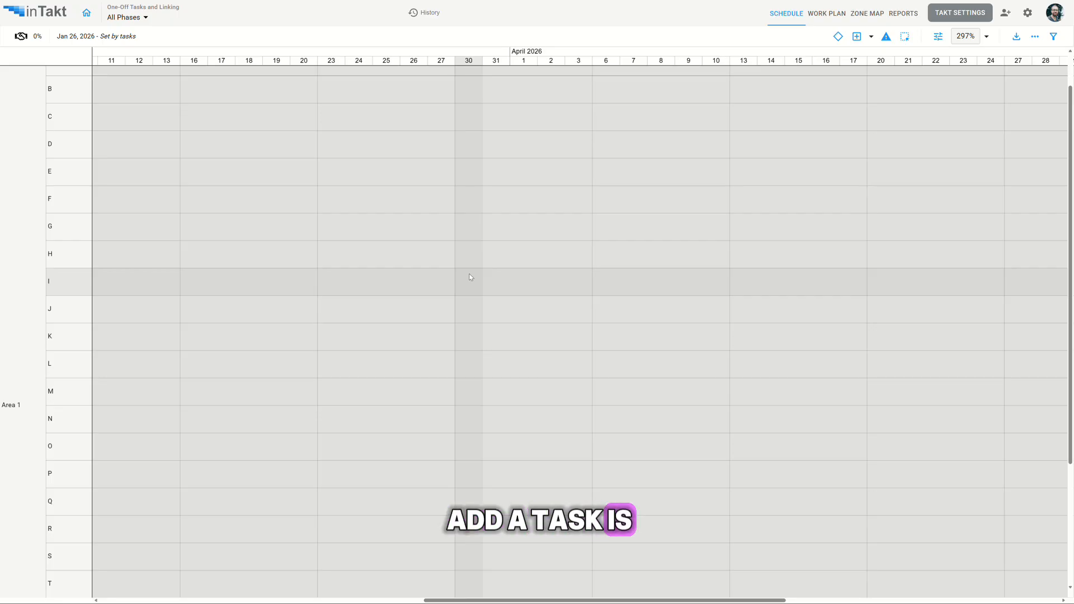
{"action": "key", "text": "t"}
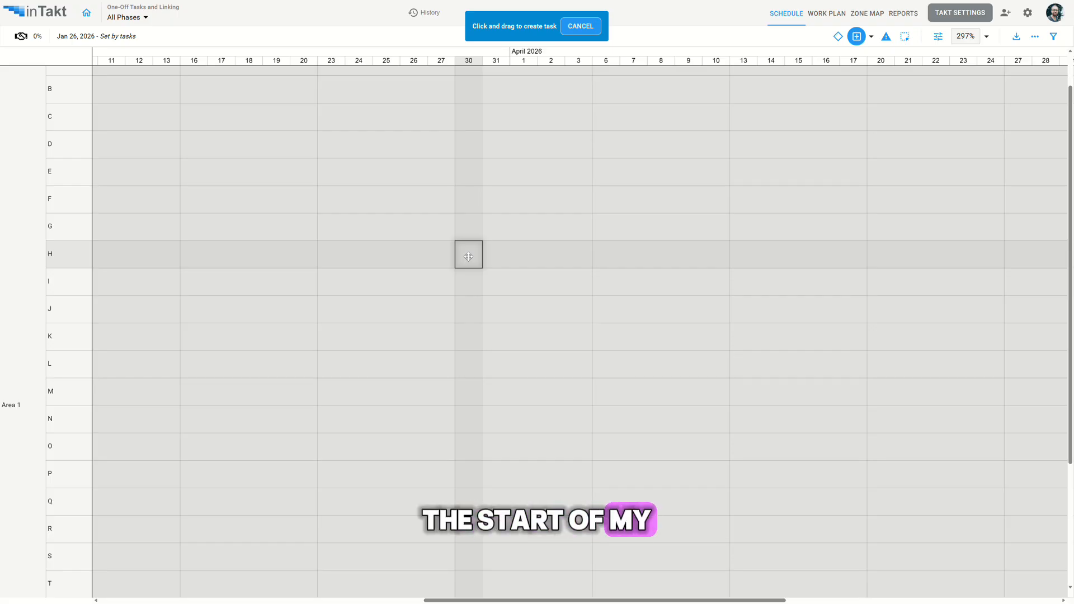
{"action": "left_click_drag", "start_coordinate": [468, 256], "coordinate": [546, 251]}
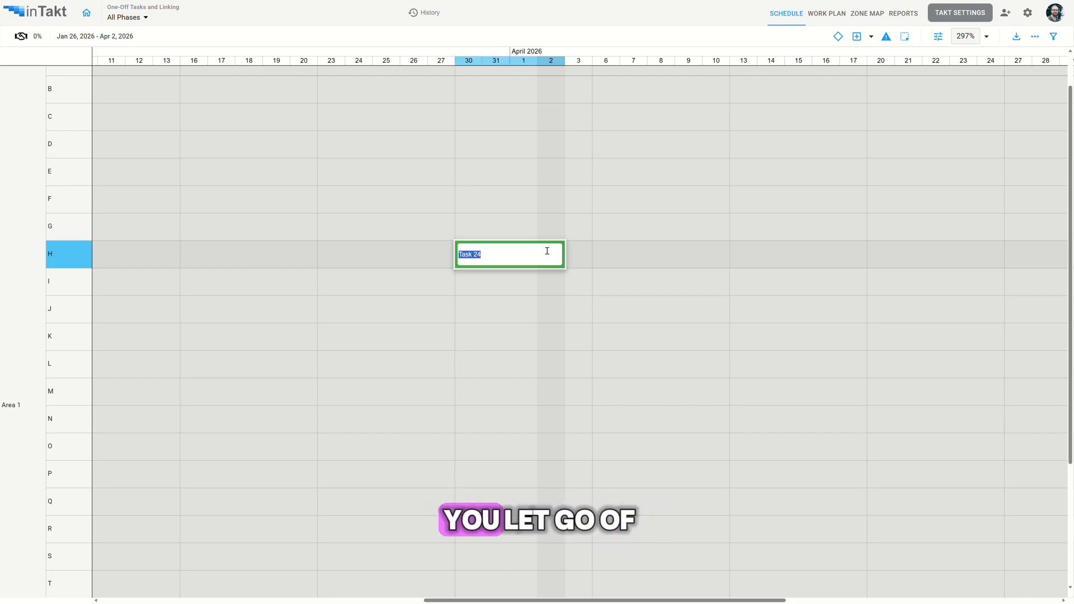
{"action": "type", "text": "Rough-"}
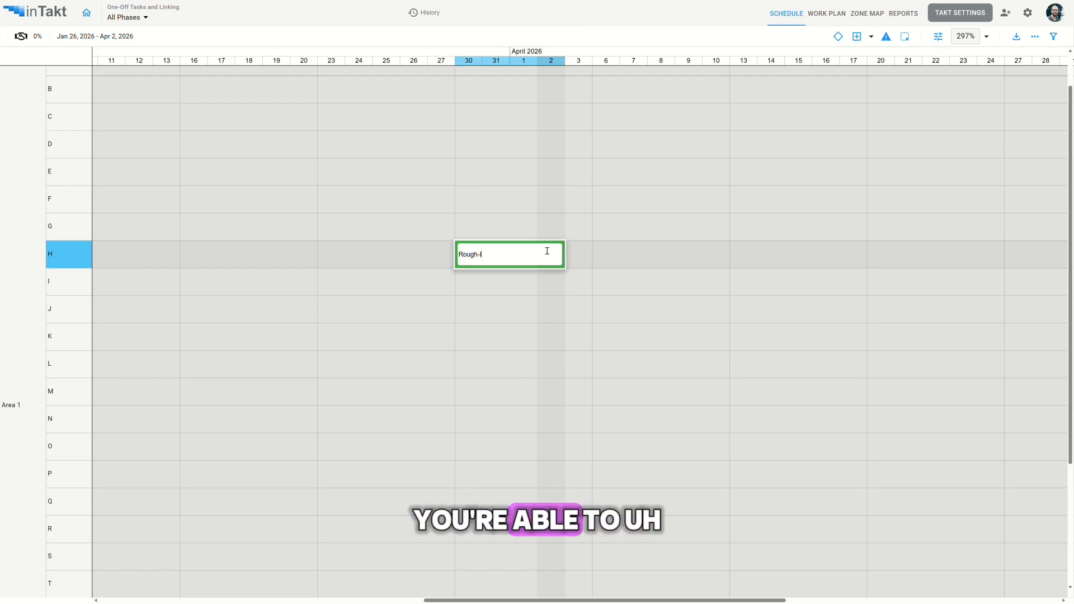
{"action": "type", "text": "In Electrical"}
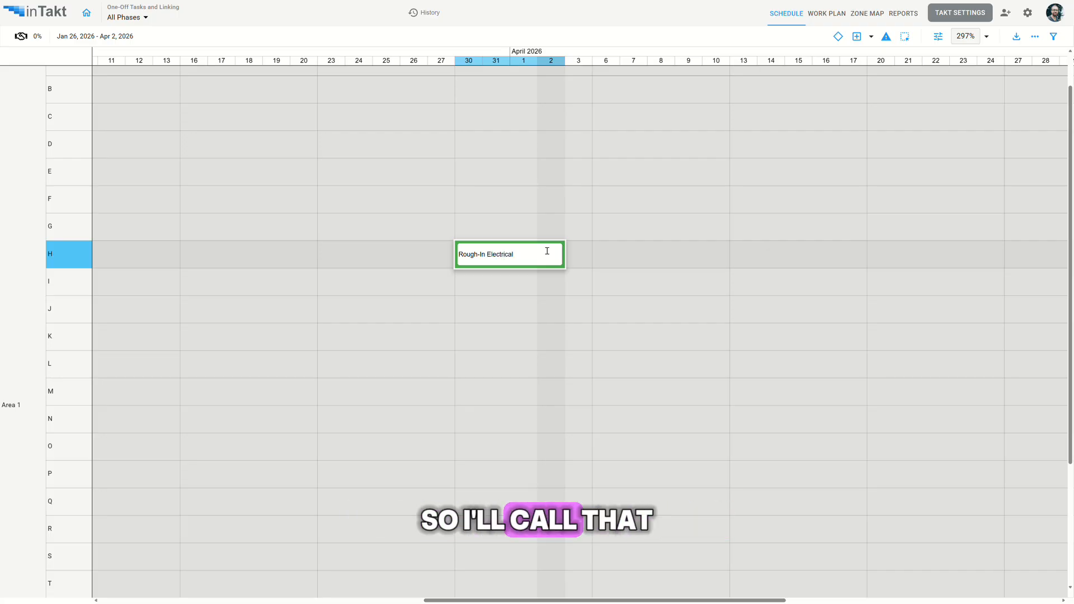
{"action": "key", "text": "Return"}
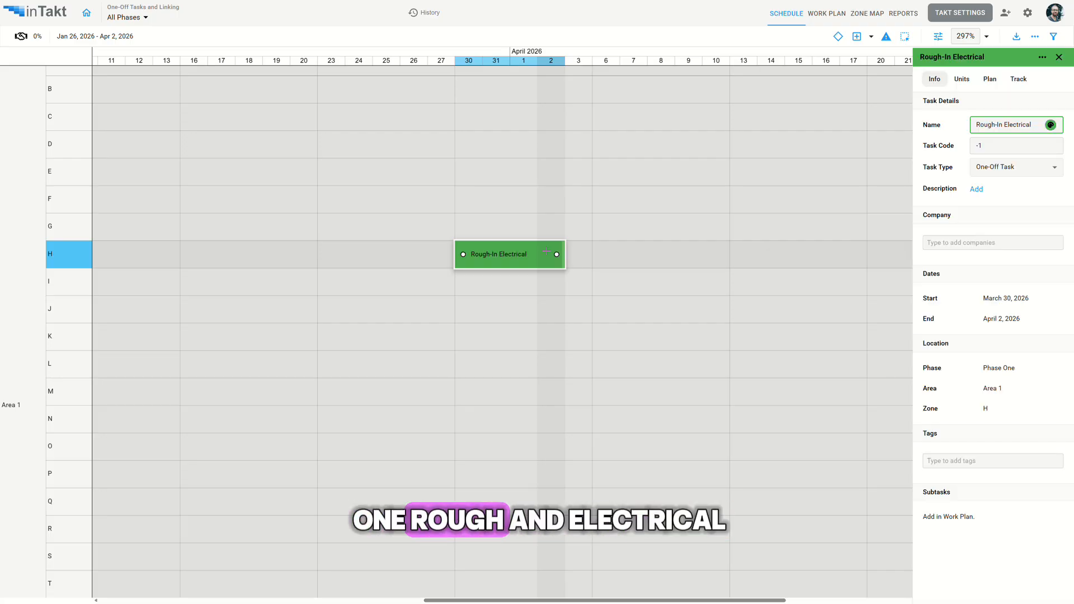
{"action": "left_click", "coordinate": [575, 255]}
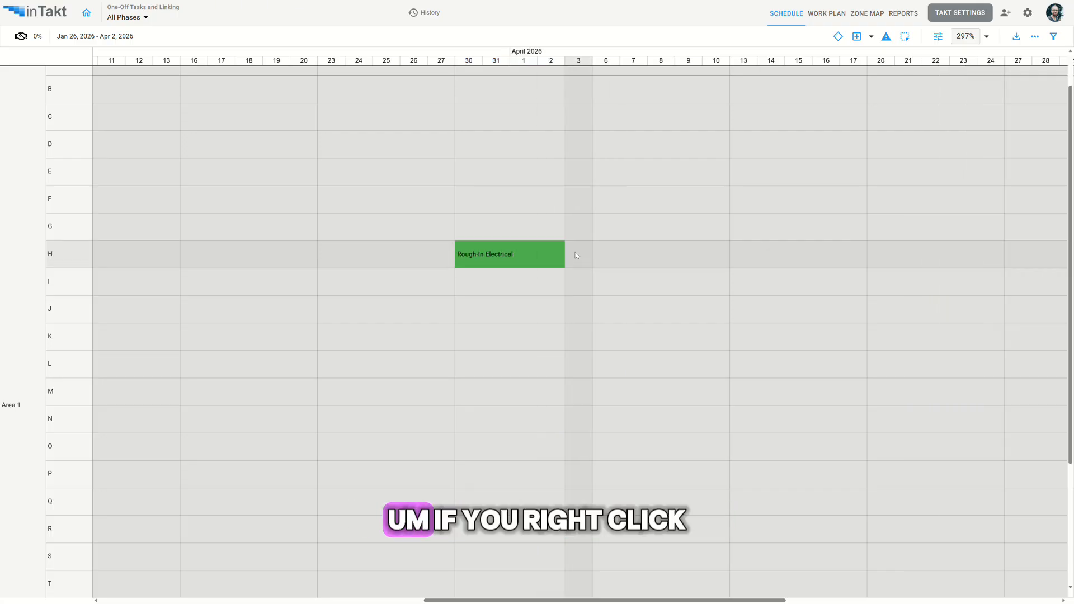
Add a task named Insulation in row H directly after Rough-In Electrical, from April 3 to April 7.
{"action": "right_click", "coordinate": [576, 255]}
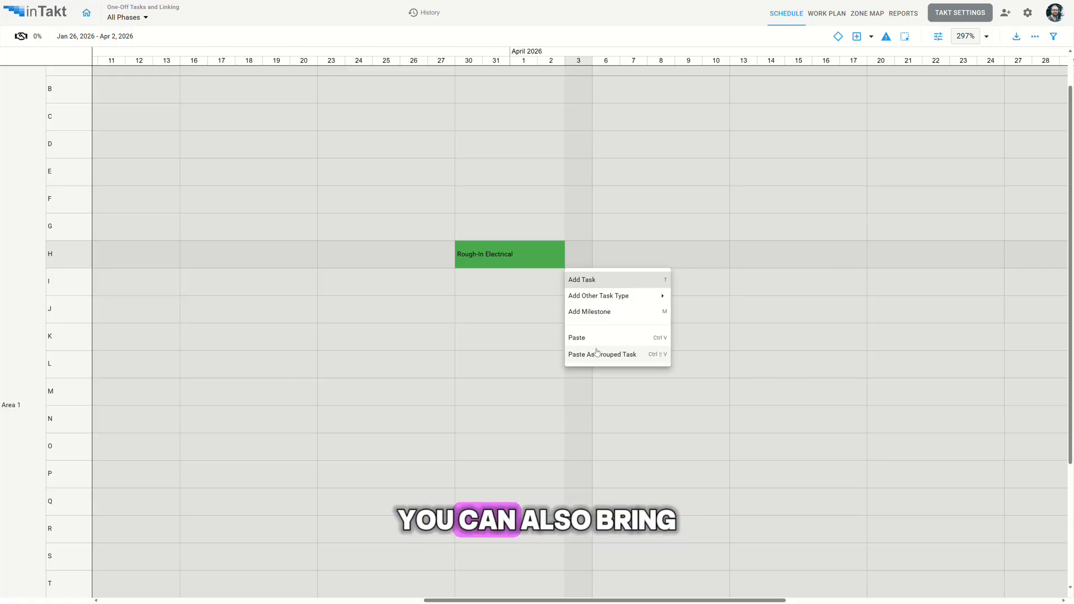
{"action": "left_click", "coordinate": [596, 281]}
{"action": "left_click_drag", "start_coordinate": [583, 254], "coordinate": [647, 254]}
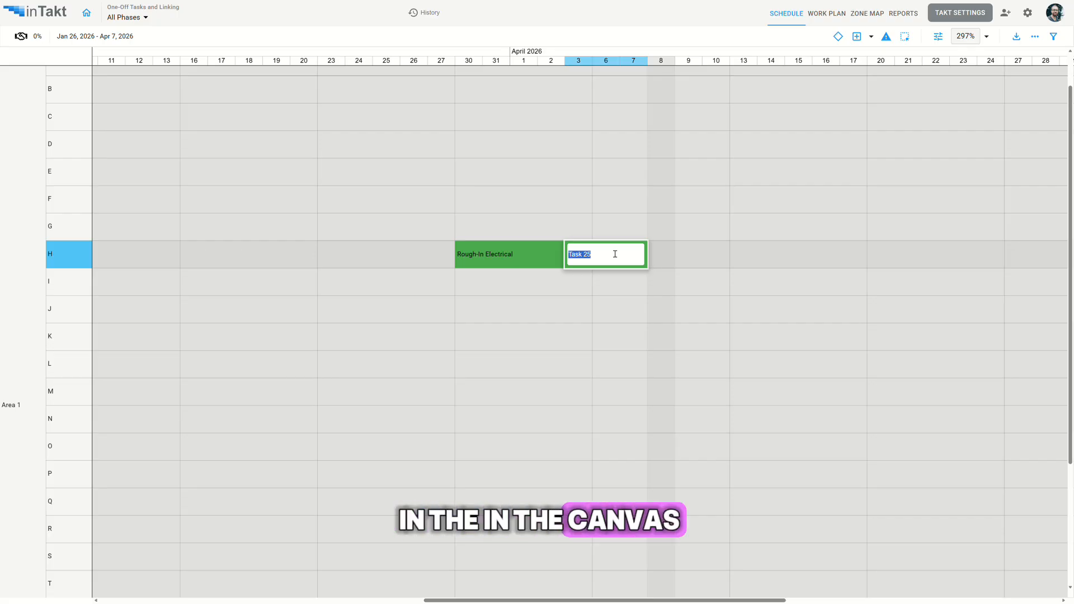
{"action": "type", "text": "Insulation"}
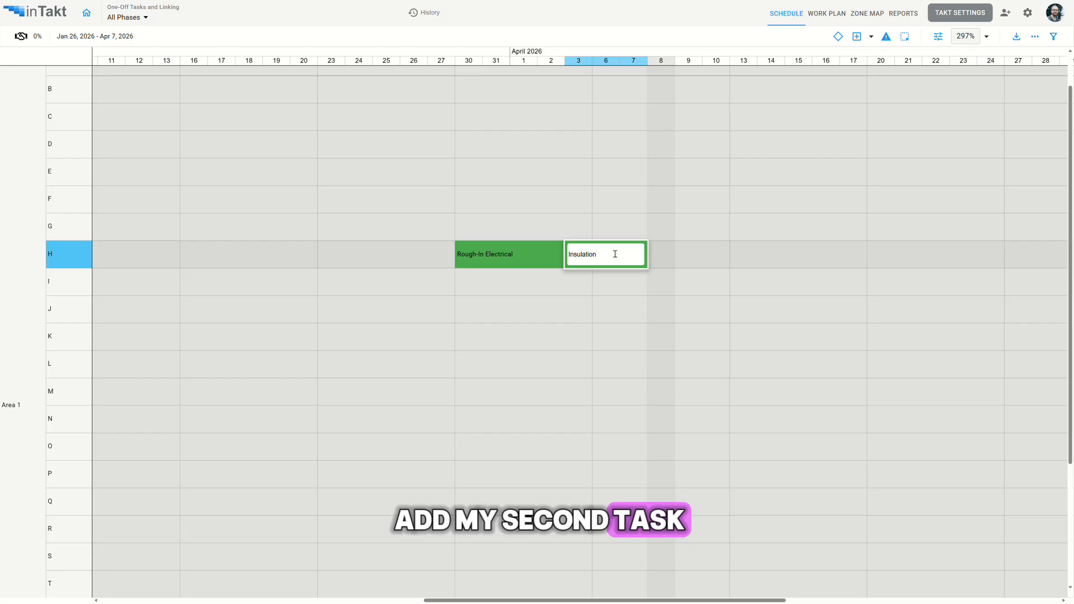
{"action": "key", "text": "Return"}
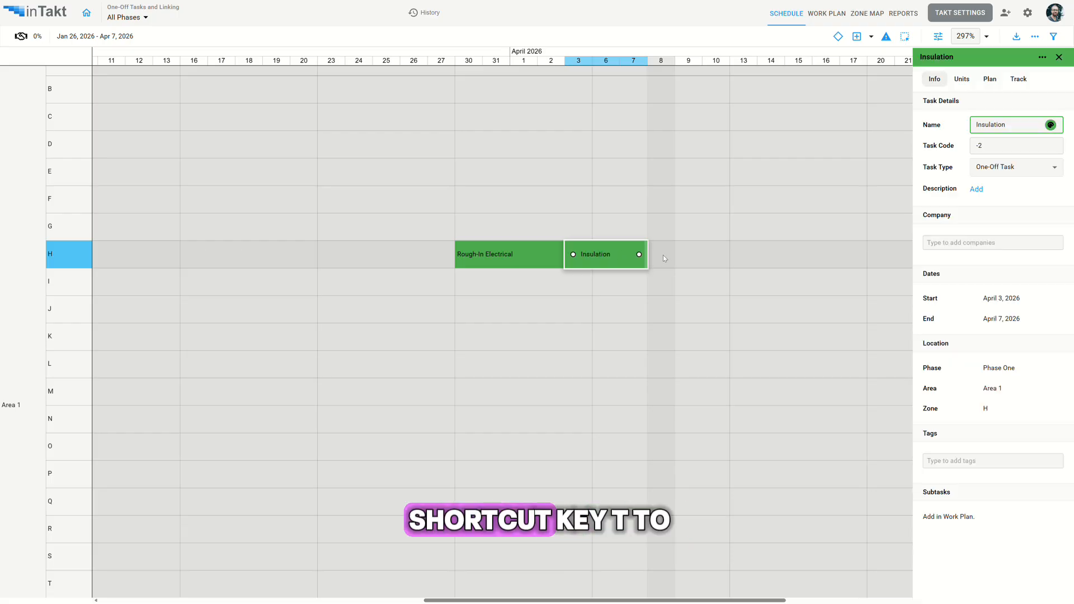
Add a task in row H from April 8 to April 10 with the deliberately misspelled name Hang Wallasdfa.
{"action": "key", "text": "t"}
{"action": "left_click_drag", "start_coordinate": [715, 257], "coordinate": [743, 255]}
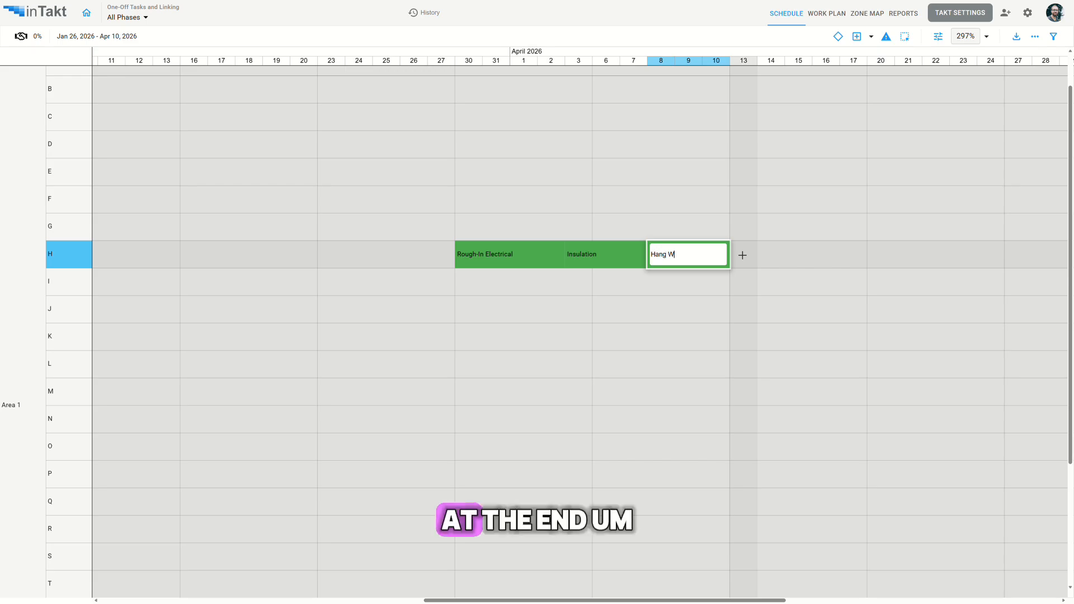
{"action": "type", "text": "Hang Wallasdfa"}
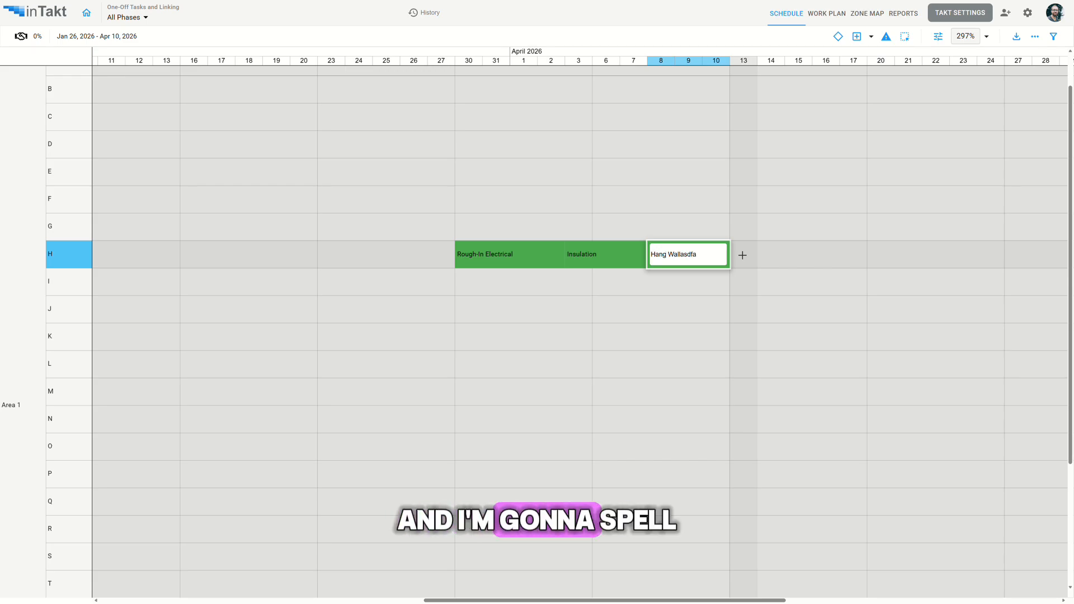
{"action": "key", "text": "Return"}
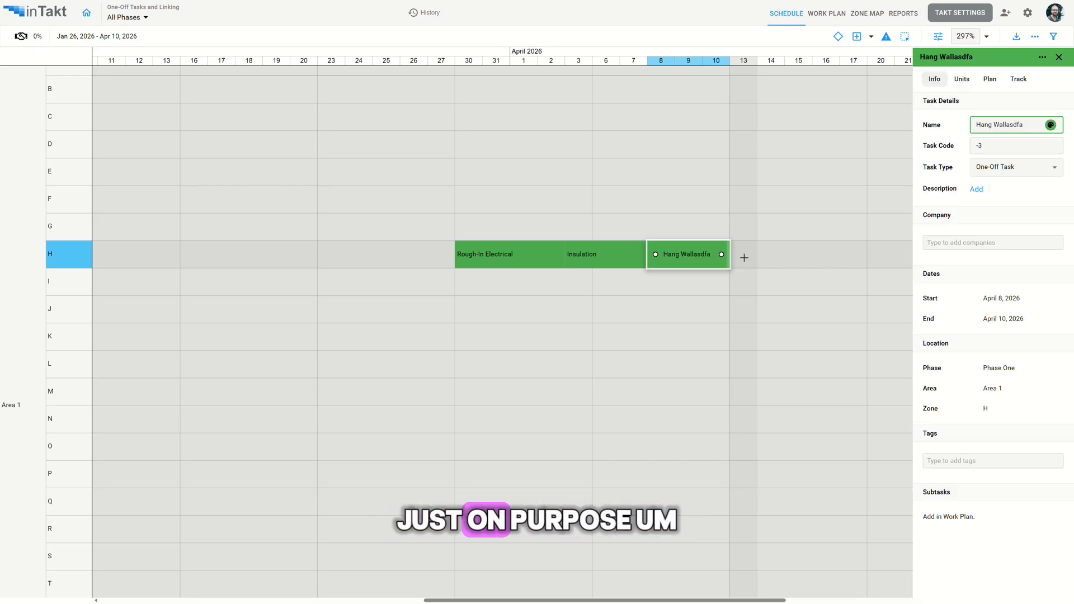
Recolor the Insulation task orange and the Rough-In Electrical task blue.
{"action": "left_click_drag", "start_coordinate": [771, 275], "coordinate": [642, 312]}
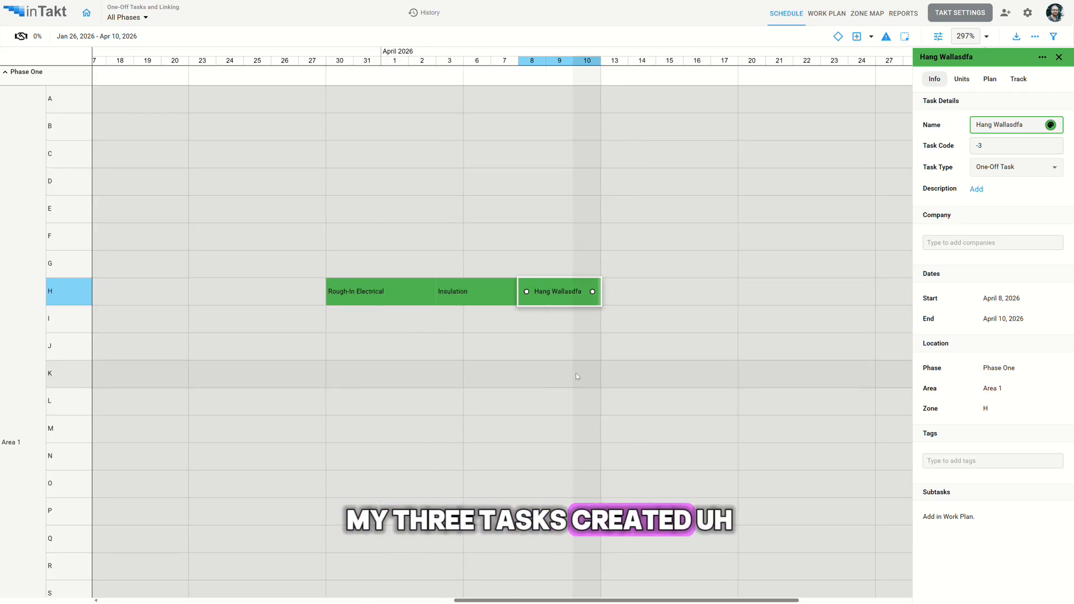
{"action": "right_click", "coordinate": [479, 296]}
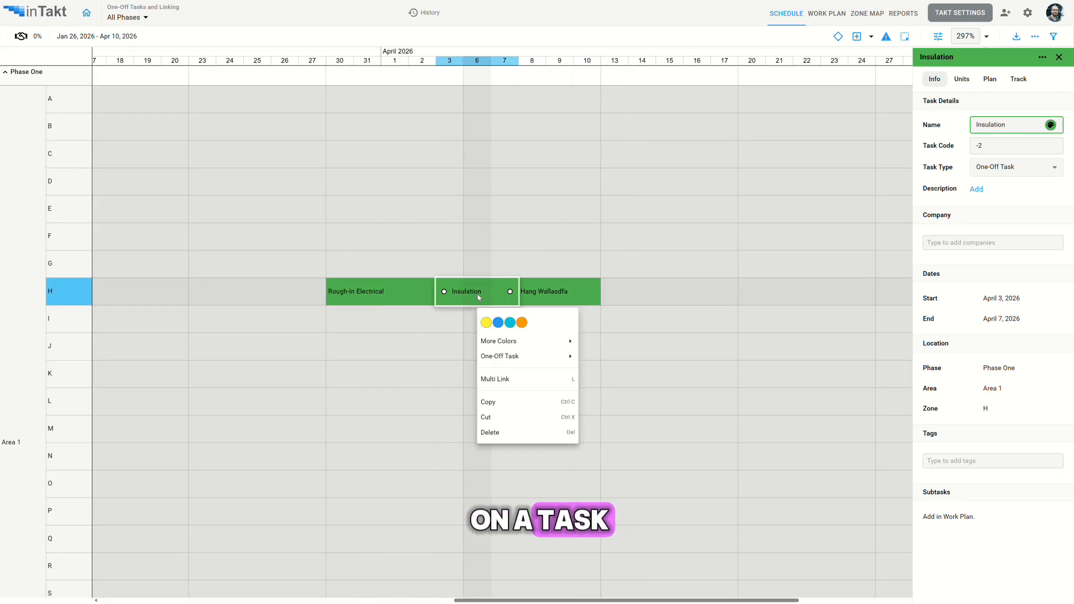
{"action": "mouse_move", "coordinate": [507, 341]}
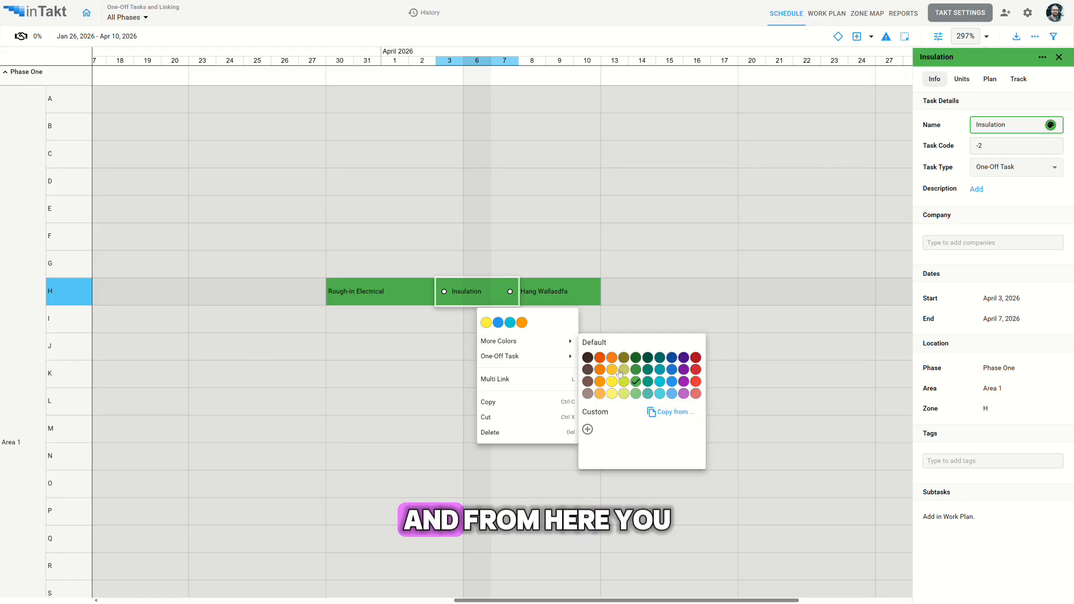
{"action": "left_click", "coordinate": [613, 367]}
{"action": "right_click", "coordinate": [411, 295]}
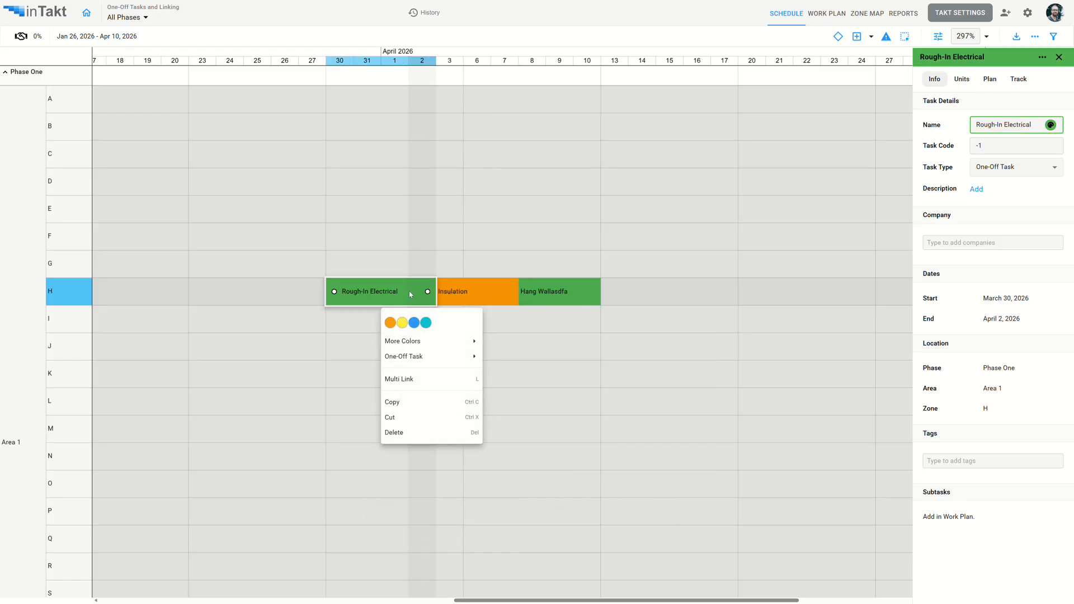
{"action": "left_click", "coordinate": [412, 325]}
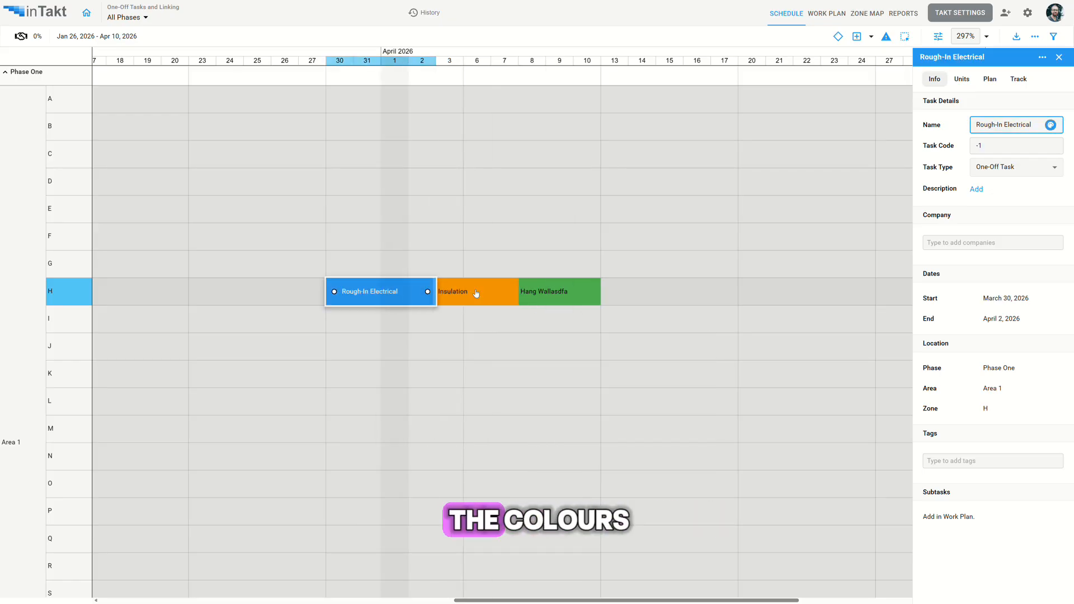
Rename the third task in row H to Hang Walls and extend its end date to April 13.
{"action": "double_click", "coordinate": [556, 290]}
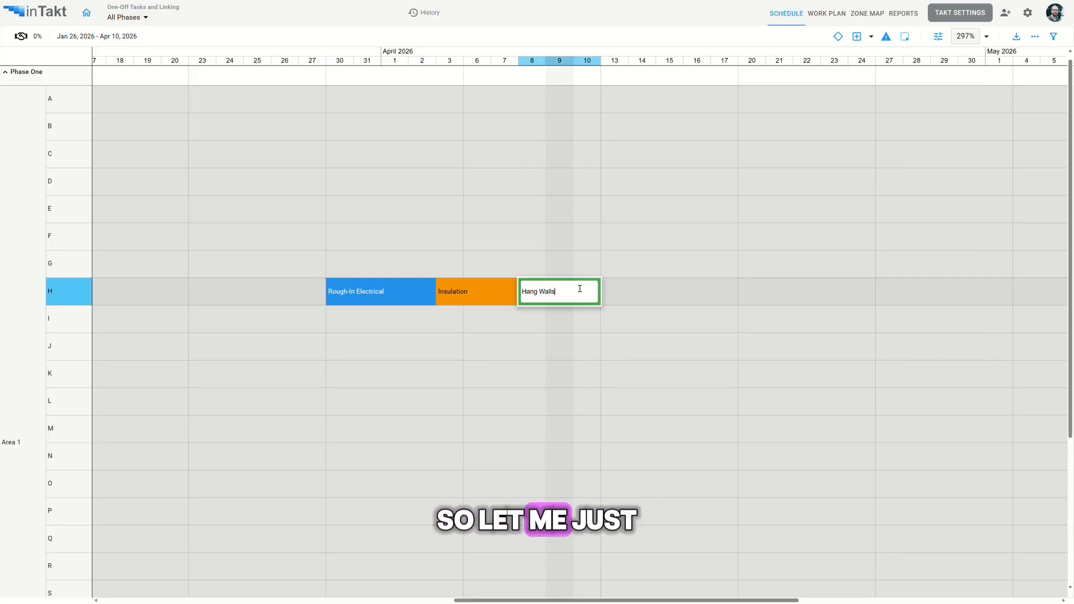
{"action": "key", "text": "Return"}
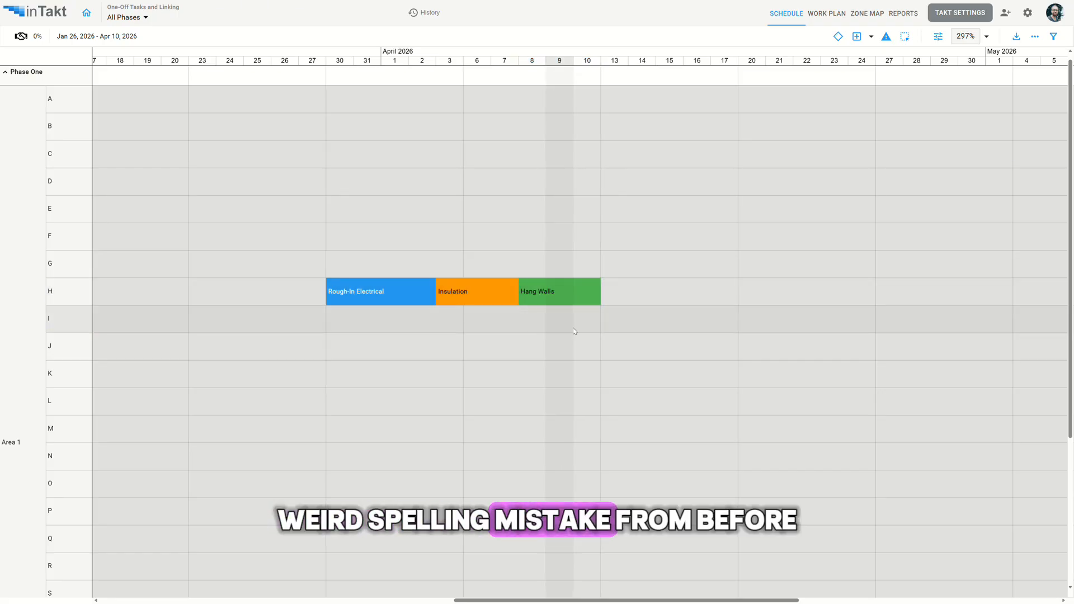
{"action": "scroll", "coordinate": [573, 328], "scroll_direction": "up", "scroll_amount": 3}
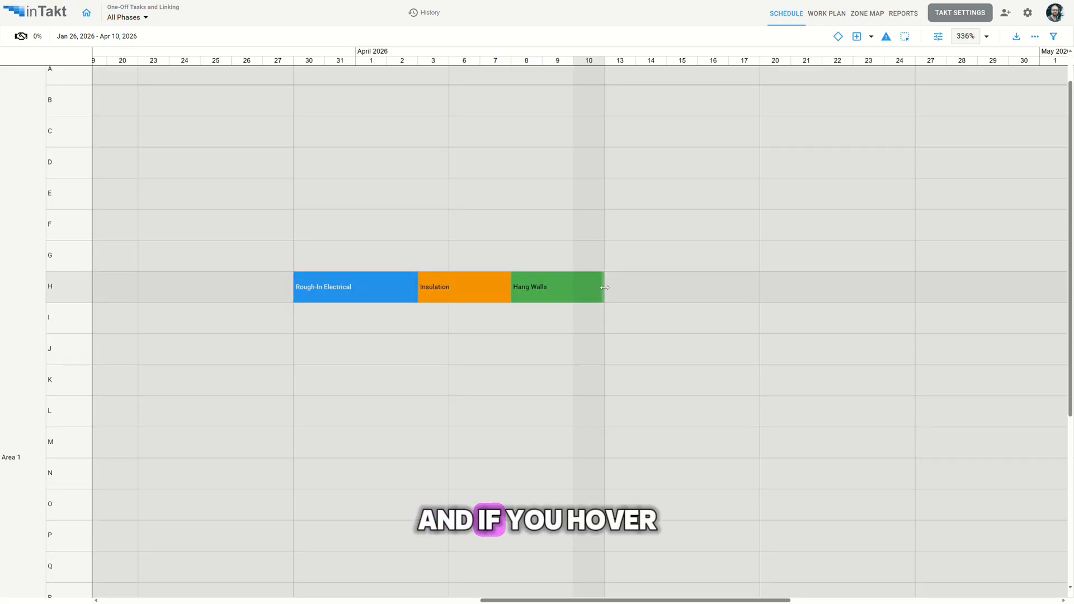
{"action": "mouse_move", "coordinate": [603, 287]}
{"action": "left_mouse_down"}
{"action": "mouse_move", "coordinate": [572, 288]}
{"action": "mouse_move", "coordinate": [623, 291]}
{"action": "left_mouse_up"}
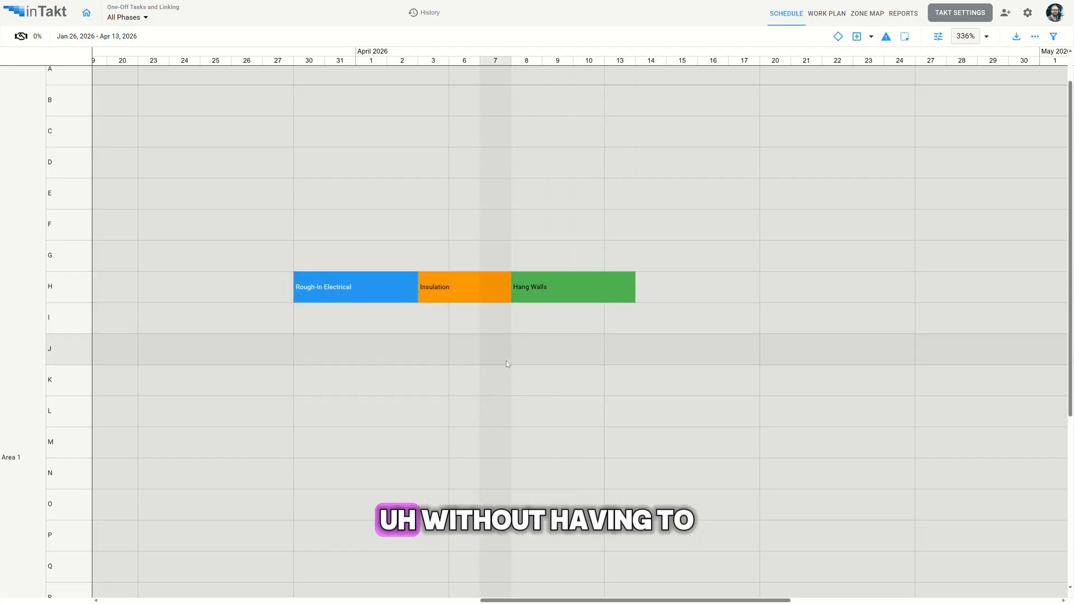
Copy Rough-In Electrical from row H and paste it into row I starting April 3 and row J starting April 9.
{"action": "left_click_drag", "start_coordinate": [506, 363], "coordinate": [583, 343]}
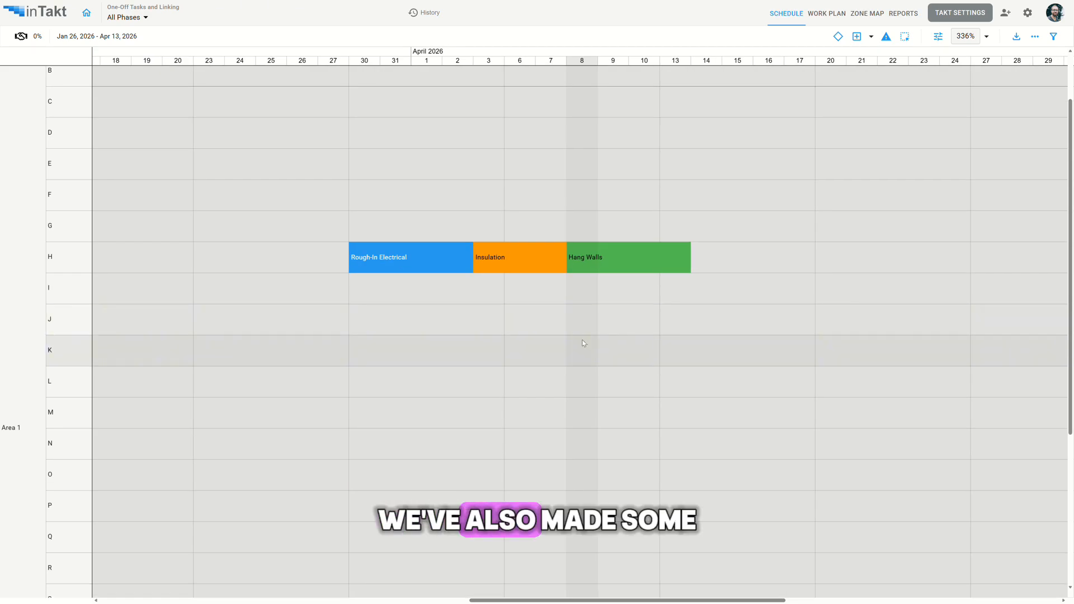
{"action": "left_click", "coordinate": [424, 258]}
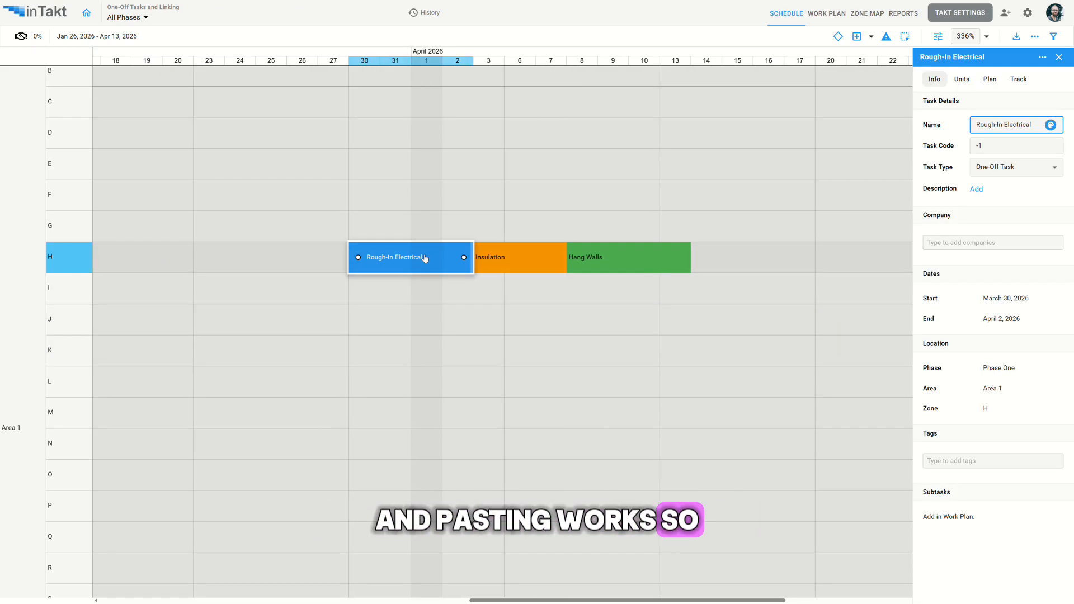
{"action": "key", "text": "ctrl+c"}
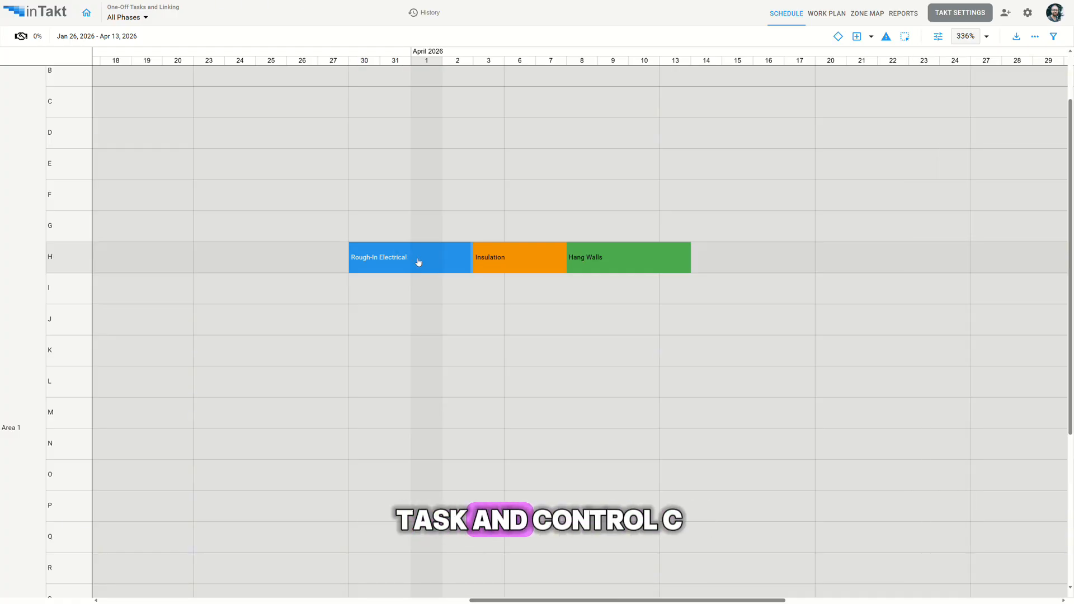
{"action": "key", "text": "ctrl+v"}
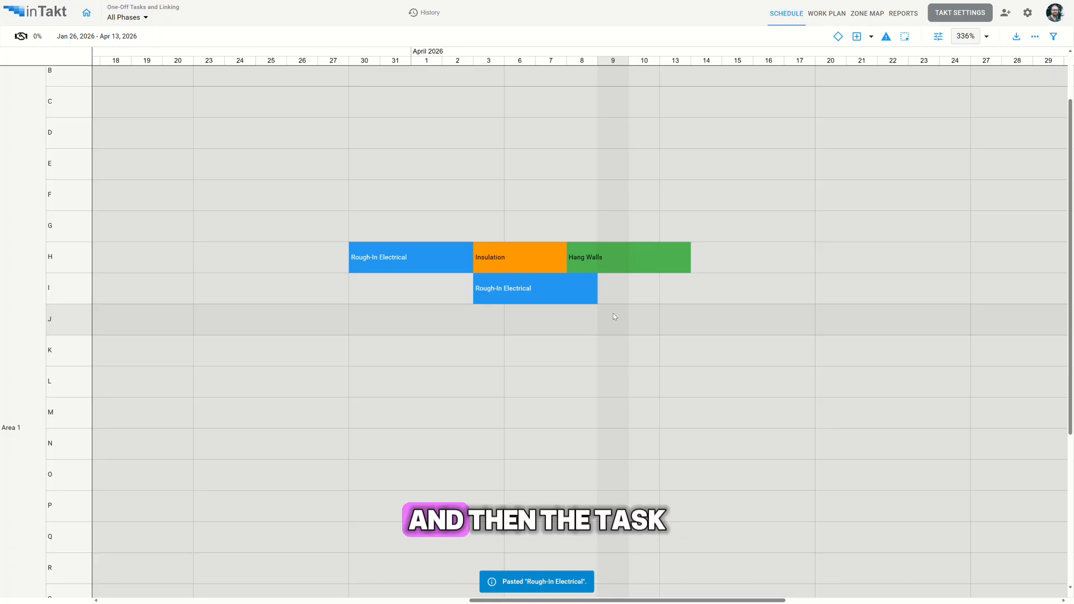
{"action": "key", "text": "ctrl+v"}
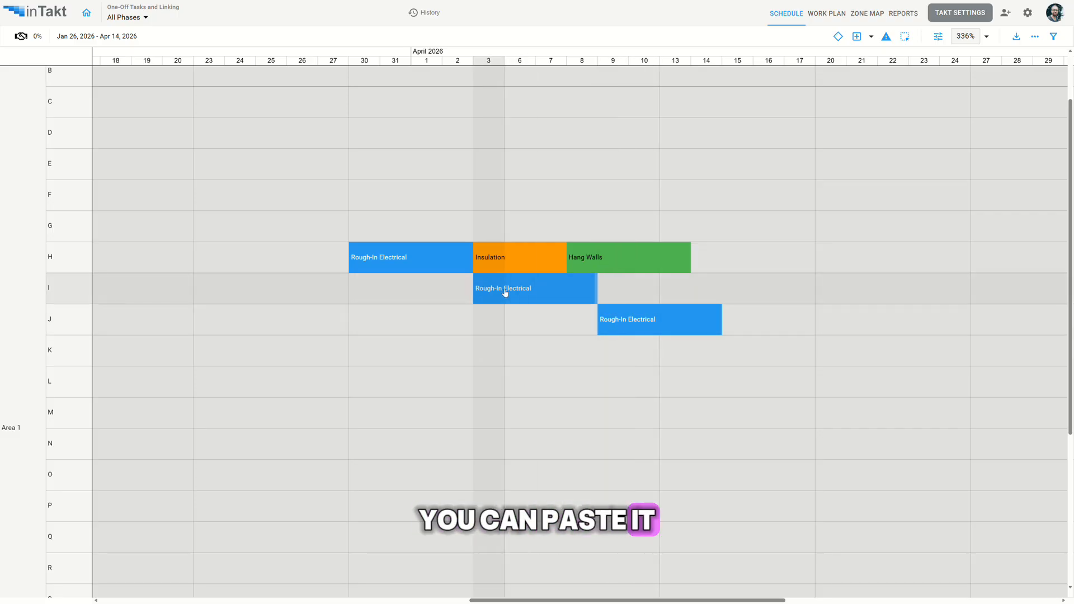
Copy Insulation and Hang Walls together from row H and paste them directly after Rough-In Electrical in rows I and J.
{"action": "left_click", "coordinate": [520, 257]}
{"action": "left_click", "coordinate": [627, 256], "text": "shift"}
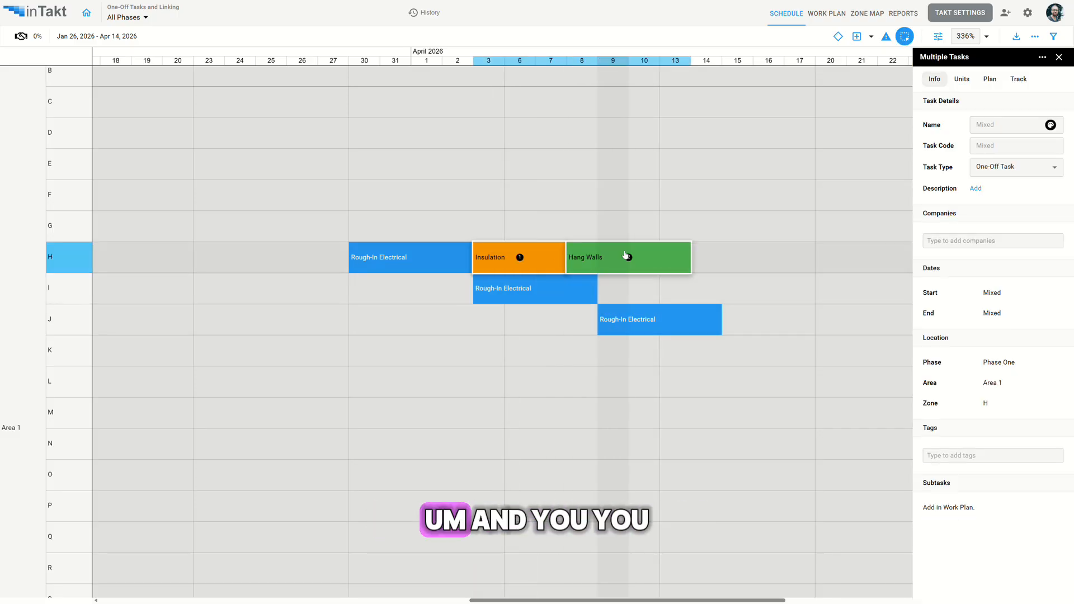
{"action": "key", "text": "ctrl+c"}
{"action": "key", "text": "ctrl+v"}
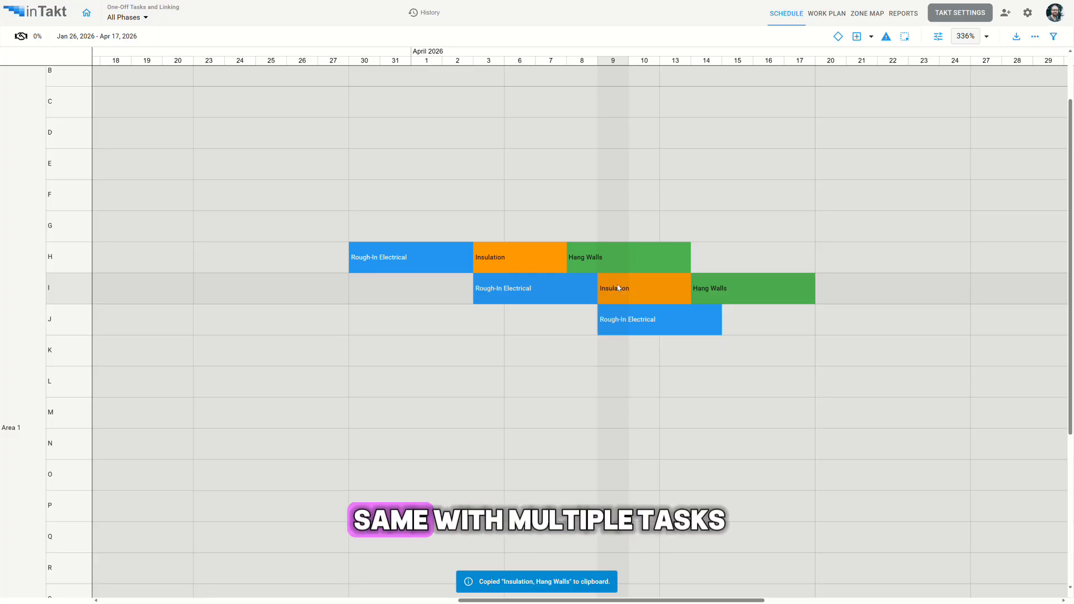
{"action": "key", "text": "ctrl+v"}
{"action": "scroll", "coordinate": [635, 371], "scroll_direction": "right", "scroll_amount": 3}
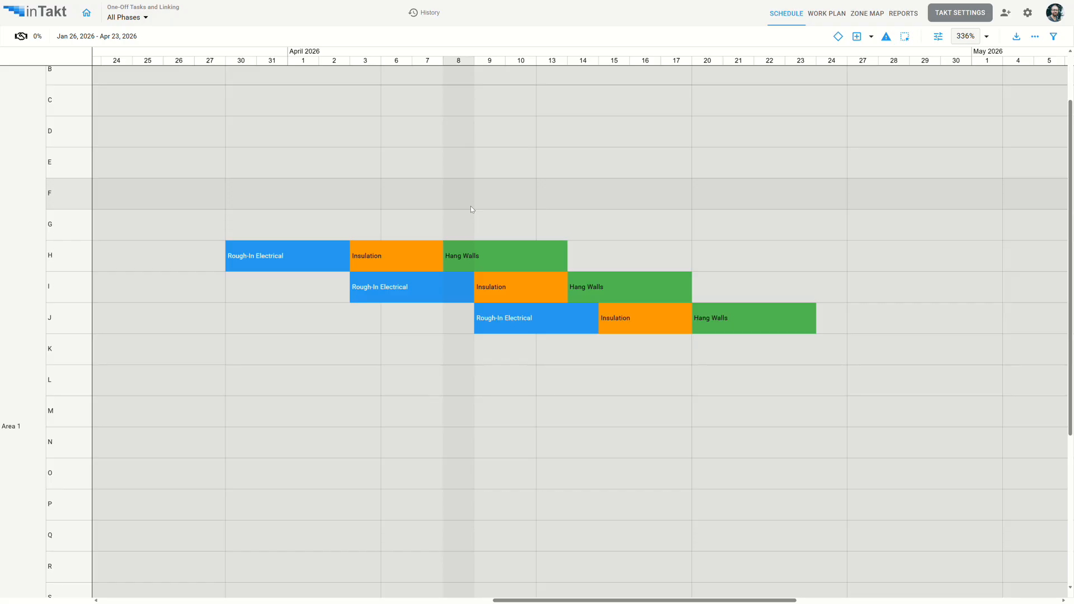
Add a milestone named Wall Close-In in row E at the end of April 24, 2026.
{"action": "scroll", "coordinate": [487, 223], "scroll_direction": "up", "scroll_amount": 1}
{"action": "scroll", "coordinate": [487, 223], "scroll_direction": "left", "scroll_amount": 1}
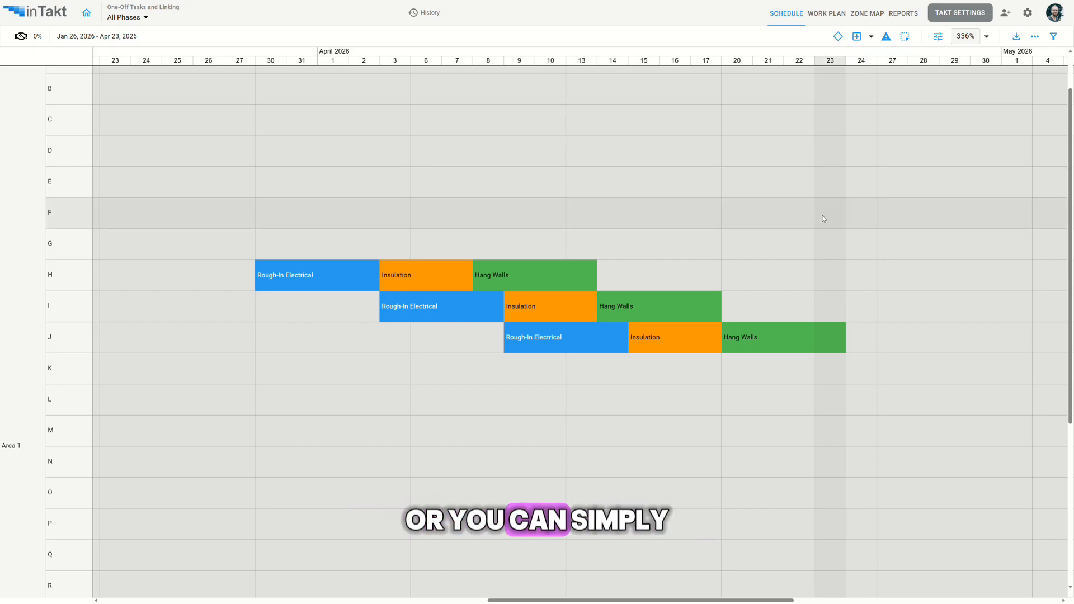
{"action": "key", "text": "m"}
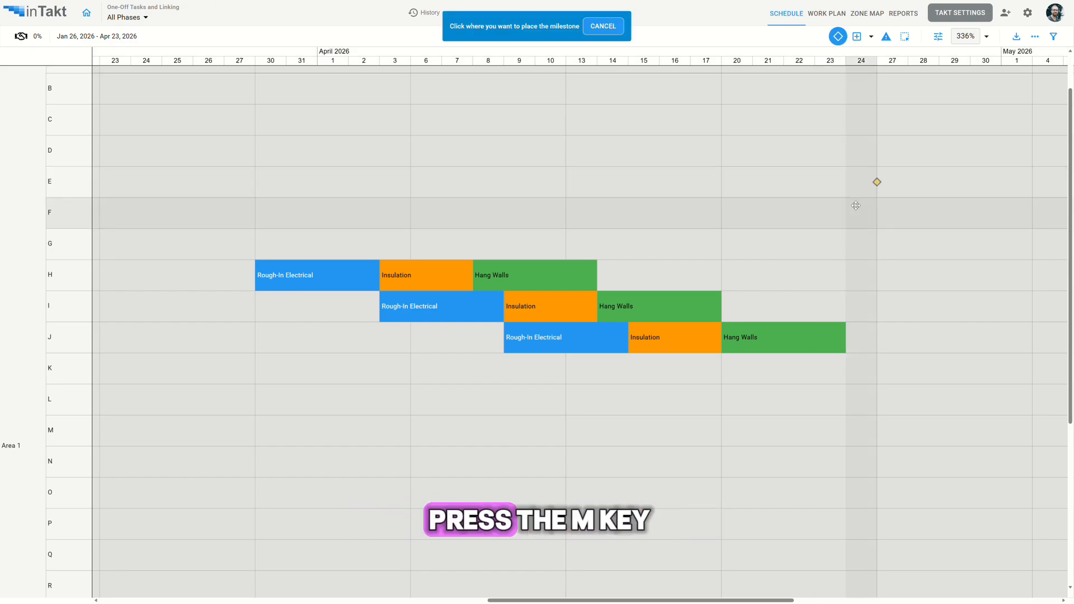
{"action": "left_click", "coordinate": [877, 181]}
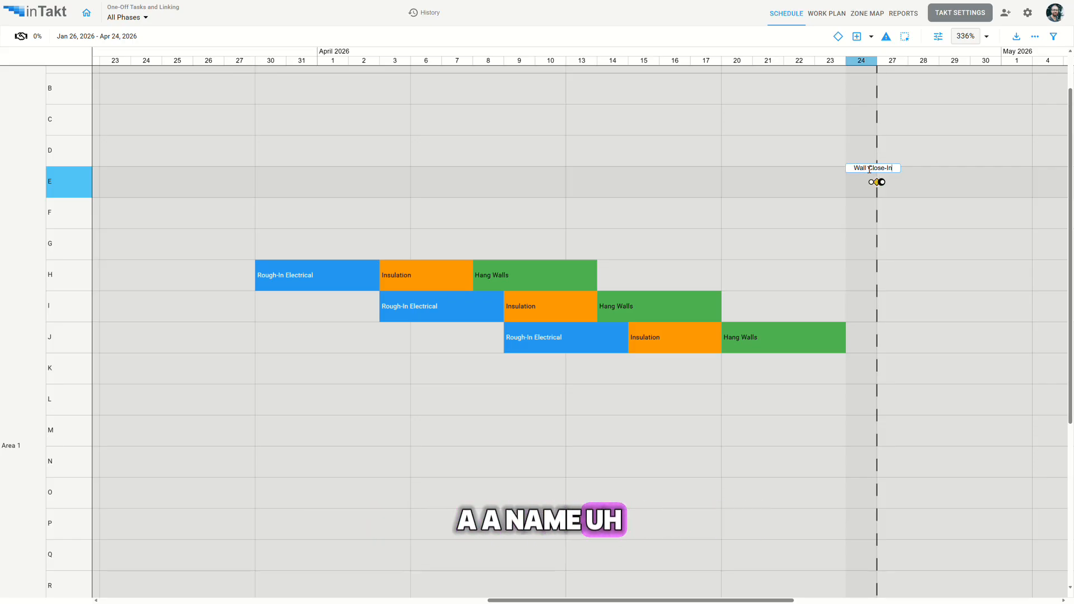
{"action": "key", "text": "Return"}
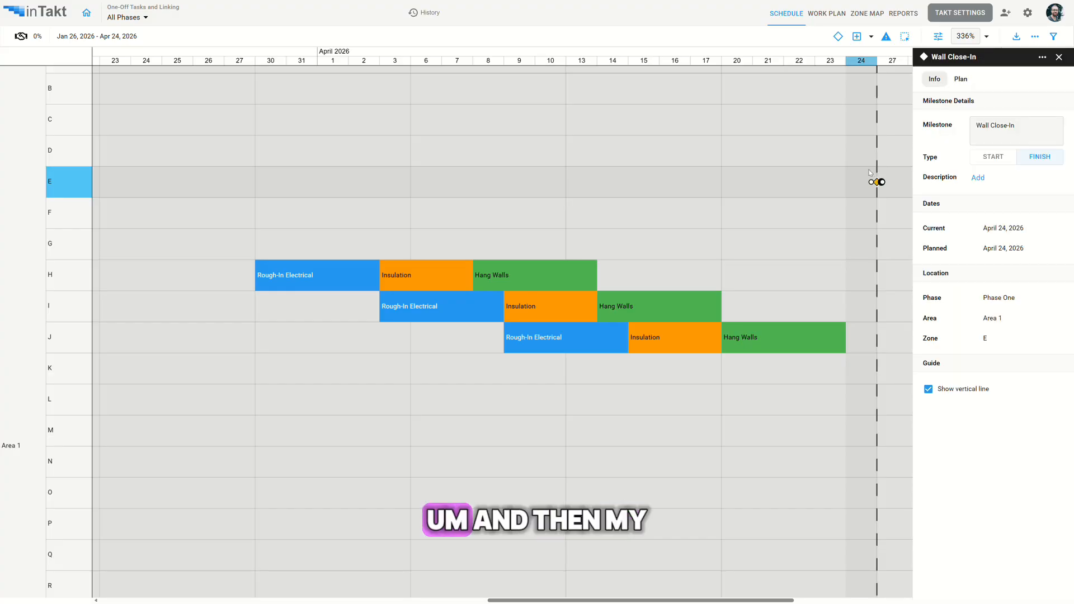
Show the available actions for the Wall Close-In milestone and open its name label for editing.
{"action": "left_click_drag", "start_coordinate": [801, 169], "coordinate": [731, 176]}
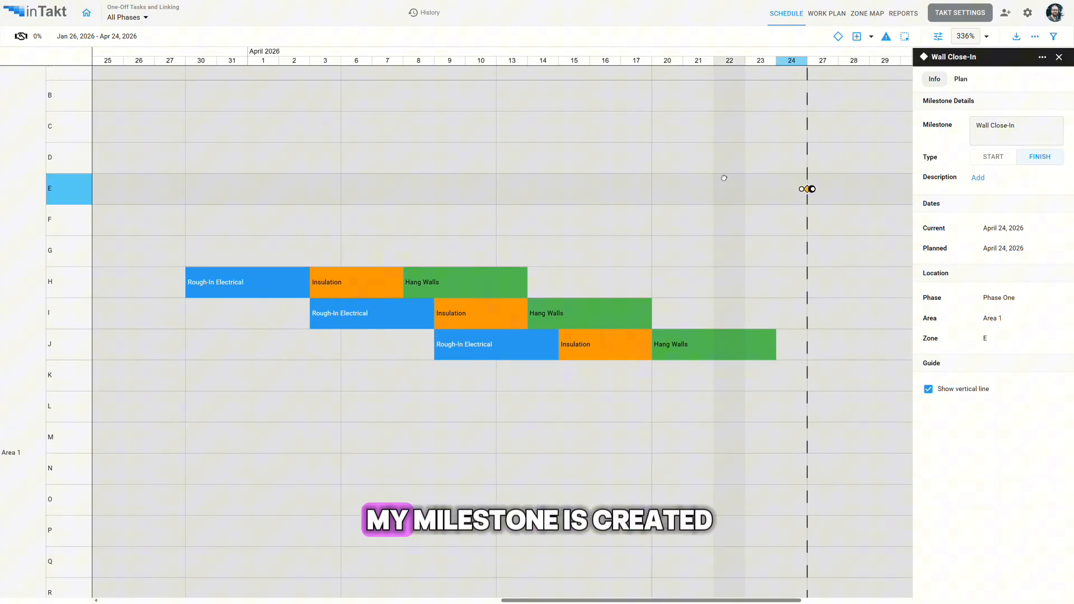
{"action": "right_click", "coordinate": [808, 192]}
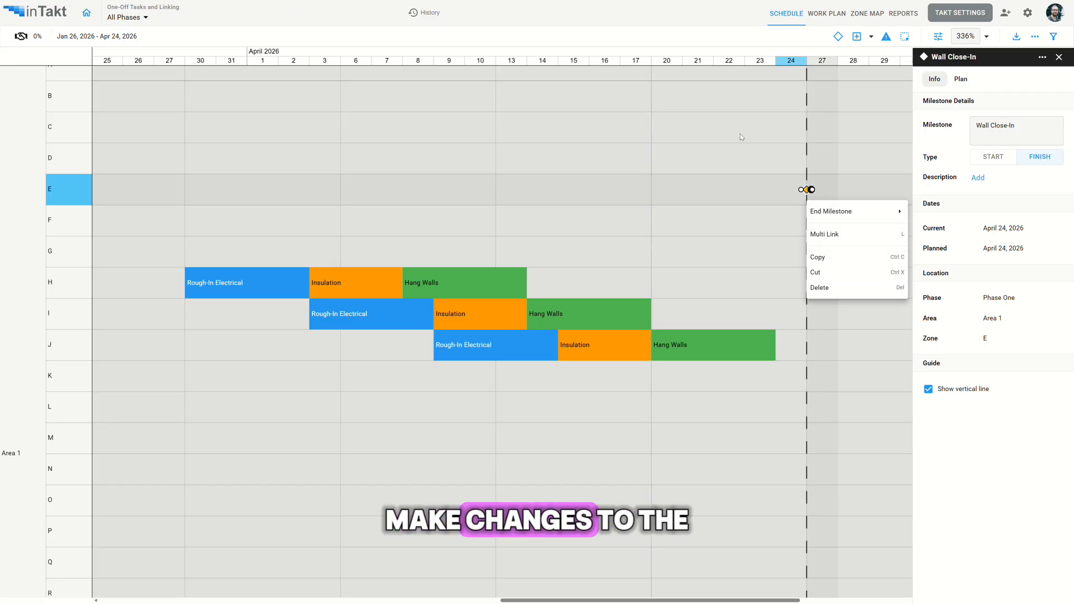
{"action": "scroll", "coordinate": [832, 117], "scroll_direction": "up", "scroll_amount": 1}
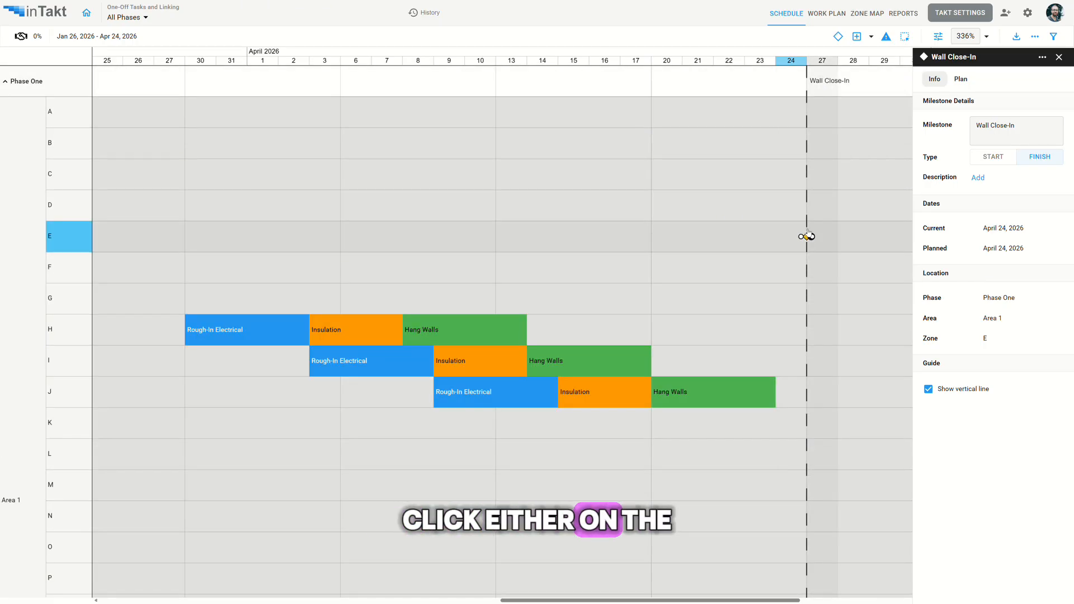
{"action": "double_click", "coordinate": [832, 82]}
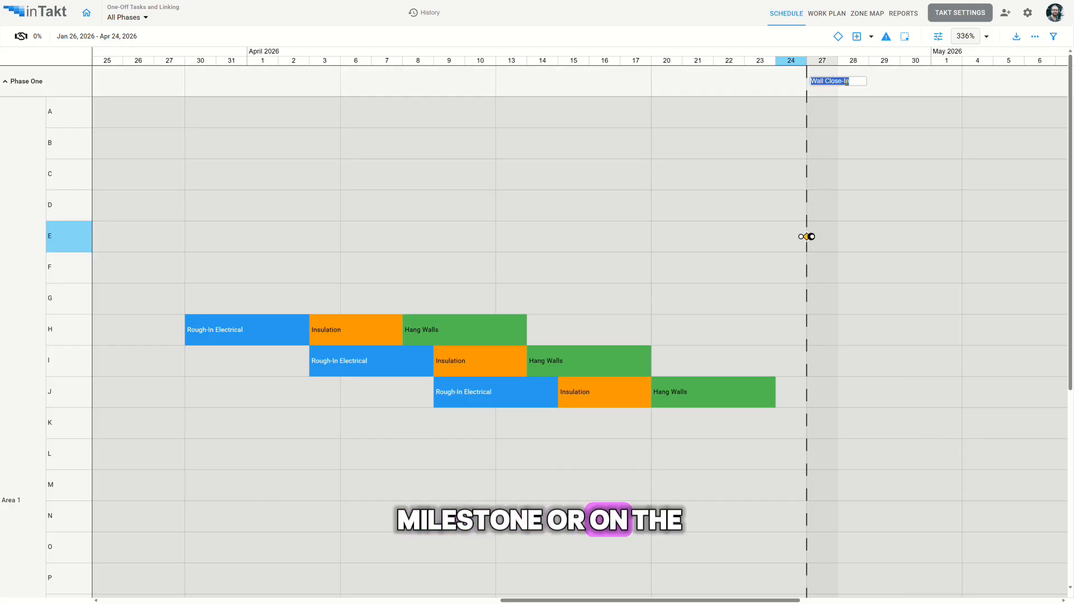
{"action": "left_click", "coordinate": [713, 150]}
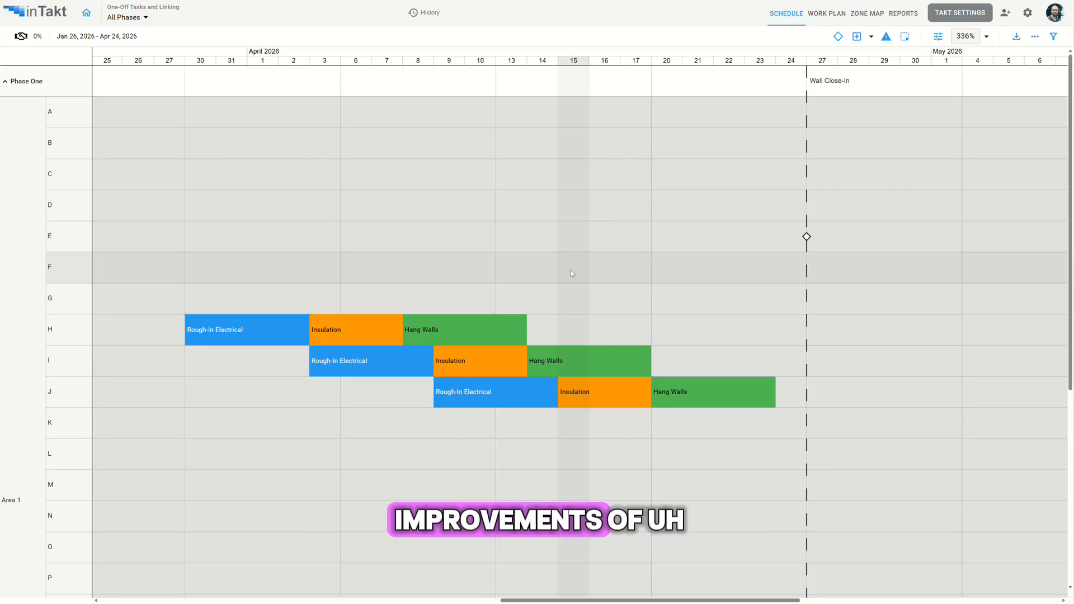
{"action": "scroll", "coordinate": [564, 295], "scroll_direction": "down", "scroll_amount": 2}
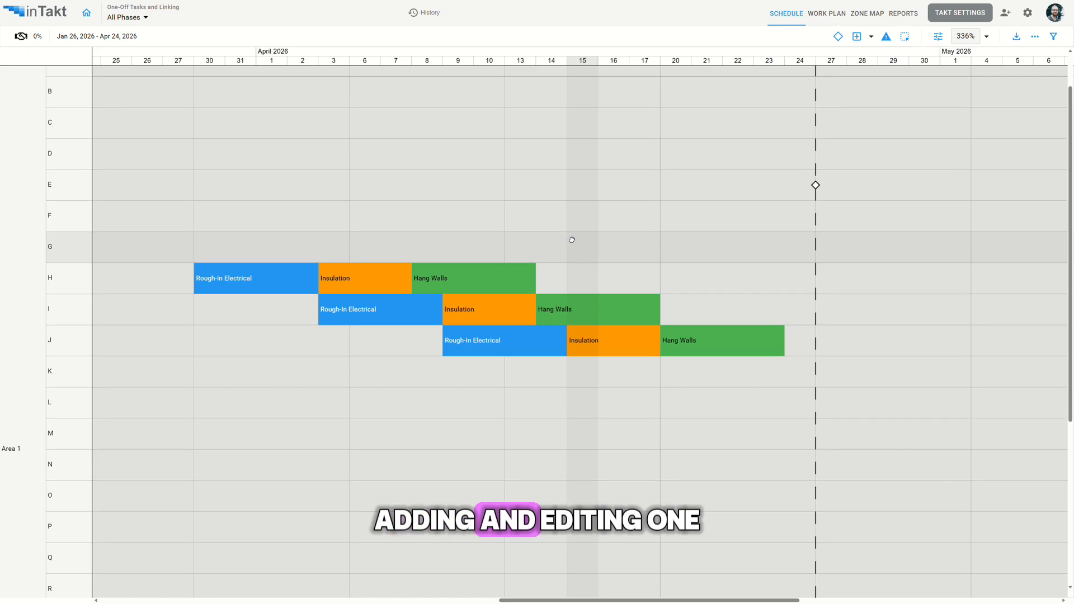